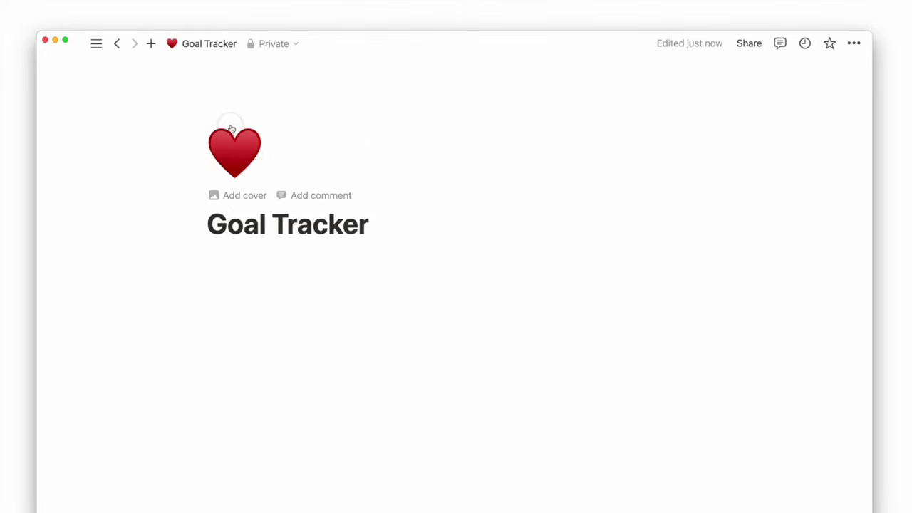
# - Replace the page's heart emoji with the round bullseye icon from the "target" icon search
pyautogui.click(153, 197)
pyautogui.write('target')
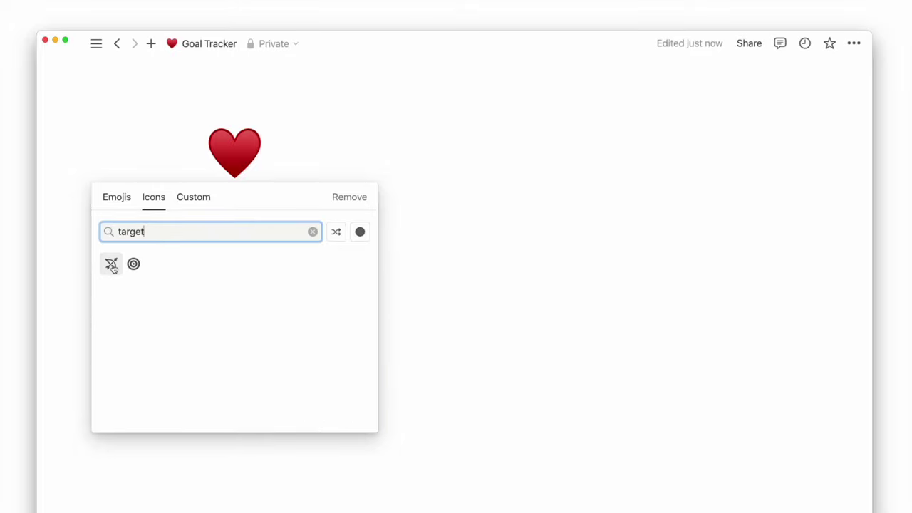
pyautogui.click(133, 264)
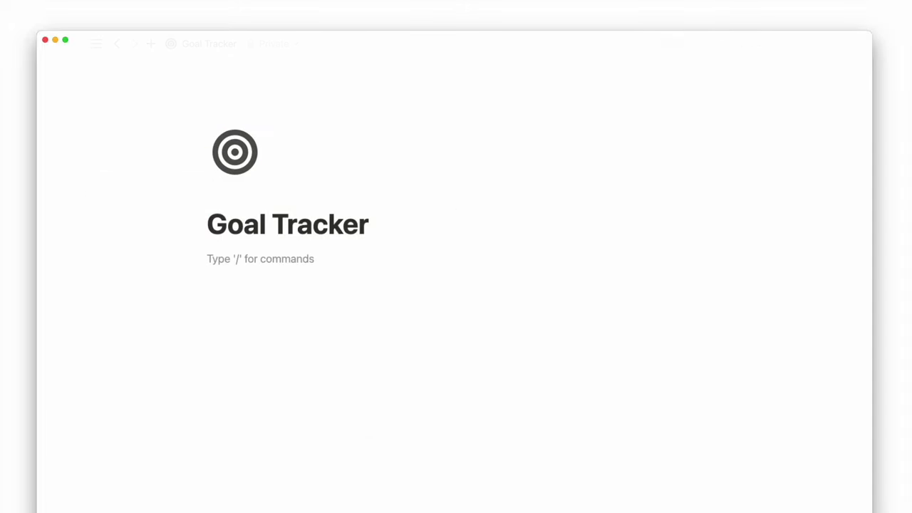
# - Set the Goal Tracker page to full width and return to its empty body line
pyautogui.click(854, 44)
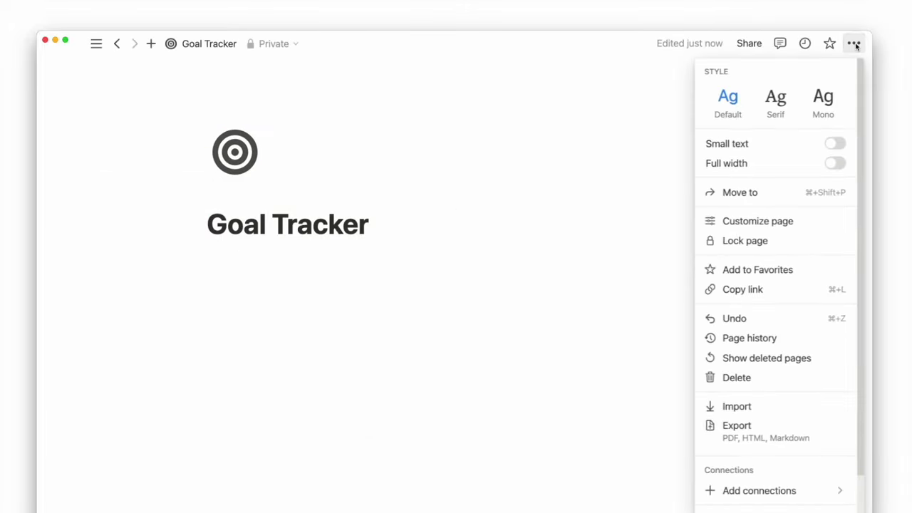
pyautogui.click(834, 159)
pyautogui.click(312, 268)
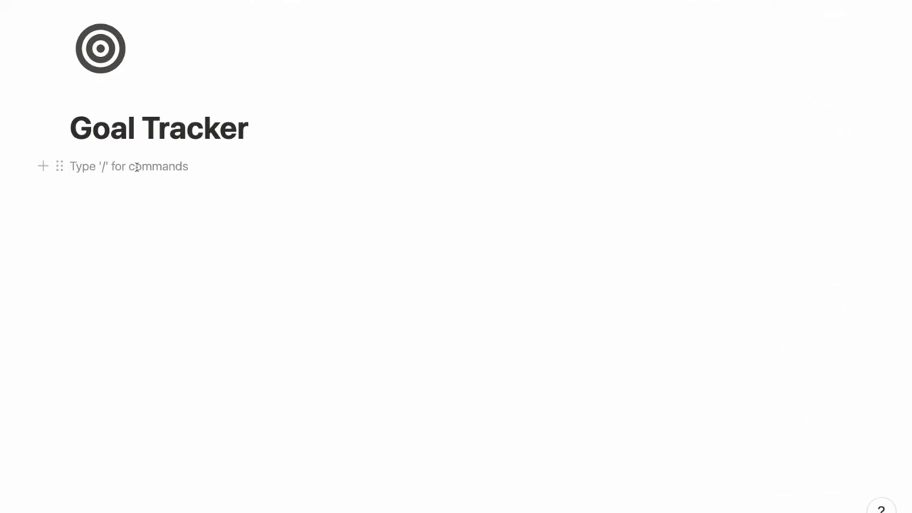
# - Insert a table view with a new database named Goal Database and hide the database title
pyautogui.write('/table')
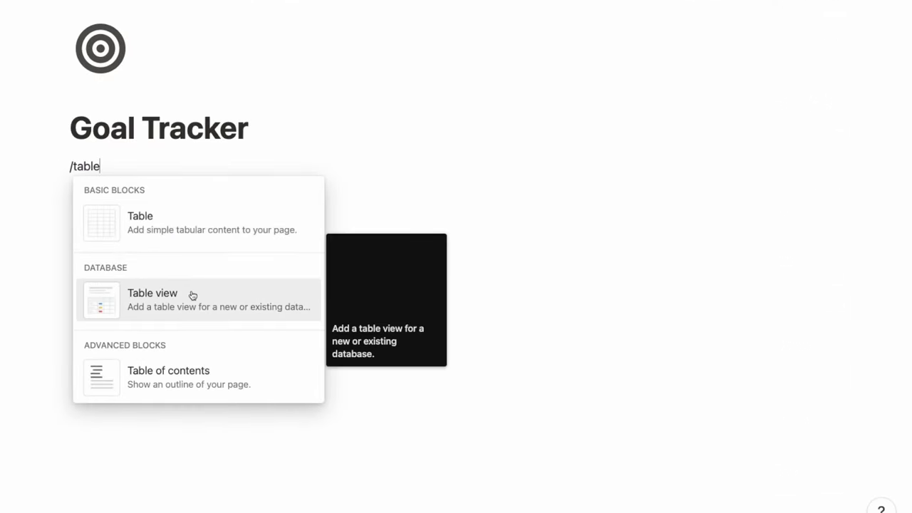
pyautogui.click(192, 295)
pyautogui.click(663, 453)
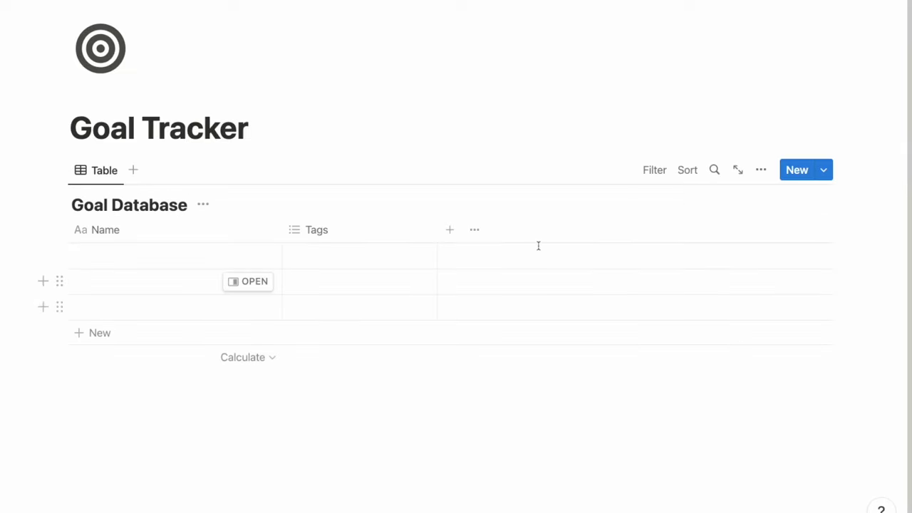
pyautogui.click(204, 204)
pyautogui.click(212, 285)
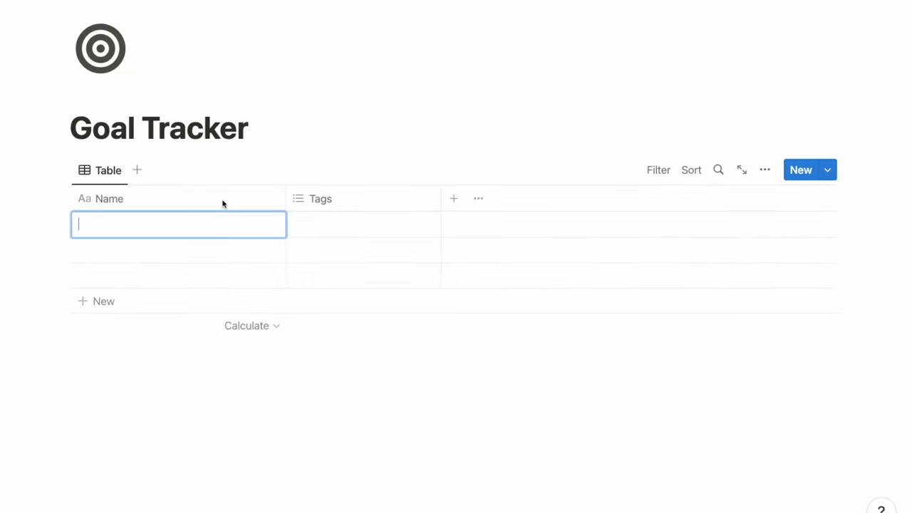
# - Rename the Tags property to Quarter and change its type to Select
pyautogui.click(320, 199)
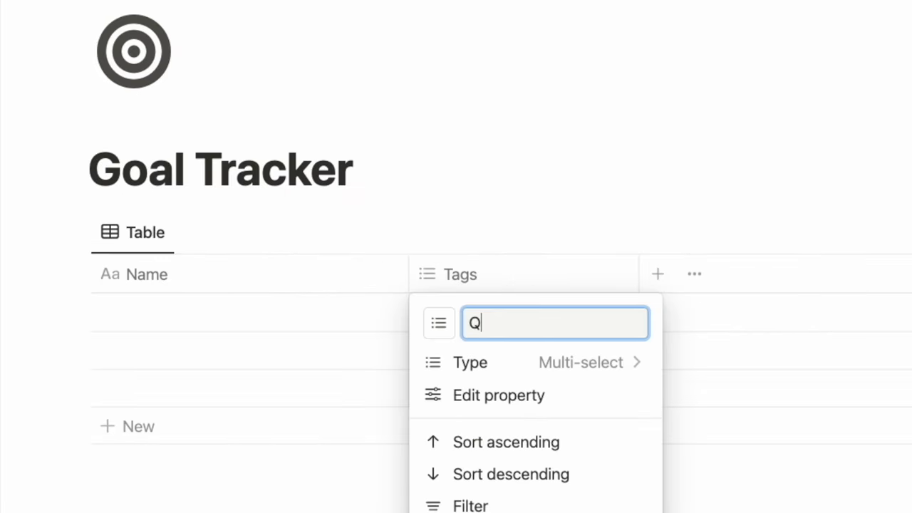
pyautogui.write('Quarter')
pyautogui.click(507, 367)
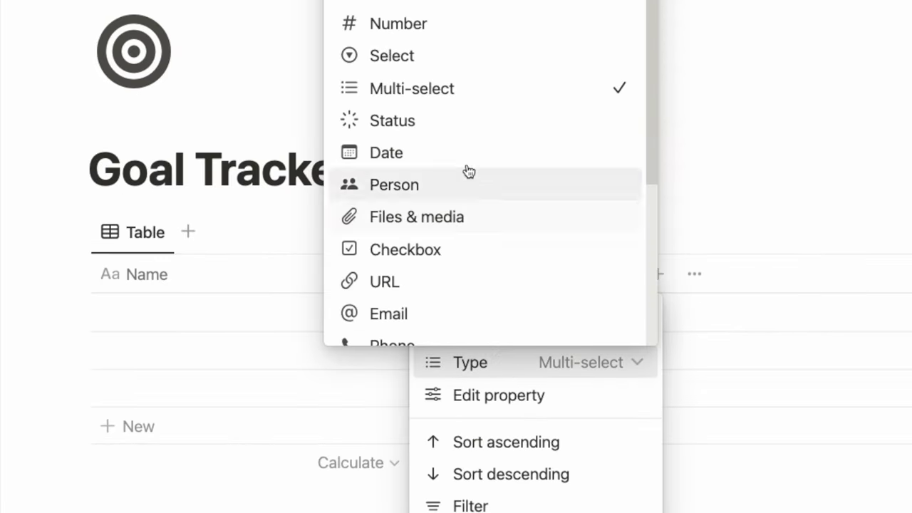
pyautogui.click(428, 54)
# - Fill the Quarter column of four rows with new options Q1, Q2, Q3 and Q4
pyautogui.click(513, 312)
pyautogui.write('Q1')
pyautogui.press('Return')
pyautogui.click(375, 278)
pyautogui.write('Q2')
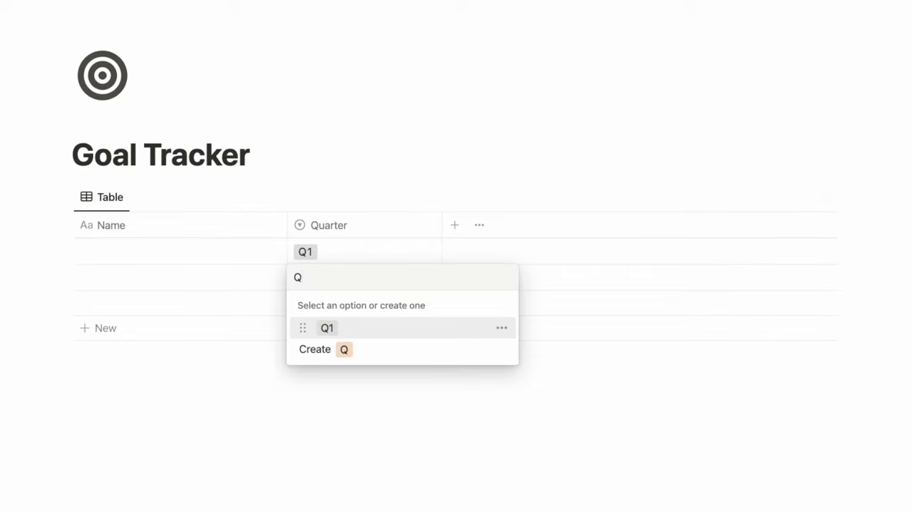
pyautogui.press('Return')
pyautogui.click(375, 303)
pyautogui.write('Q3')
pyautogui.press('Return')
pyautogui.click(375, 327)
pyautogui.click(368, 328)
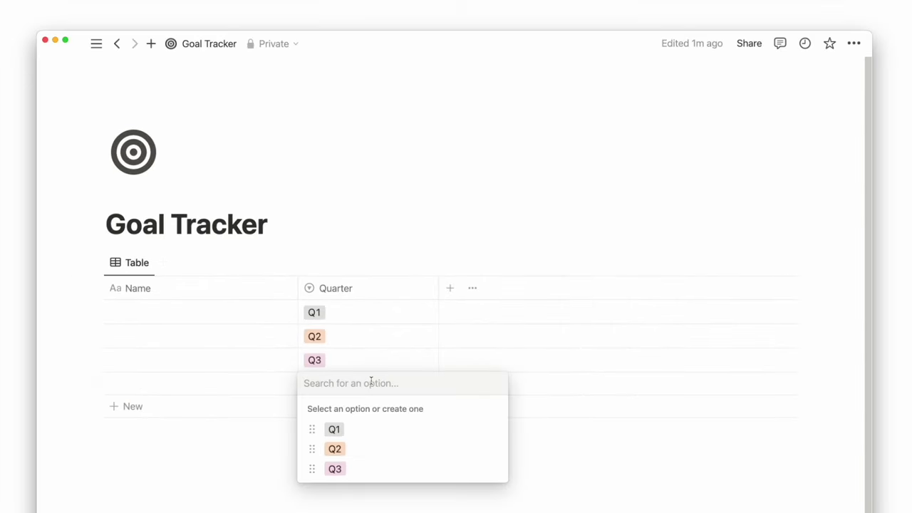
pyautogui.write('A4Q4')
pyautogui.press('Return')
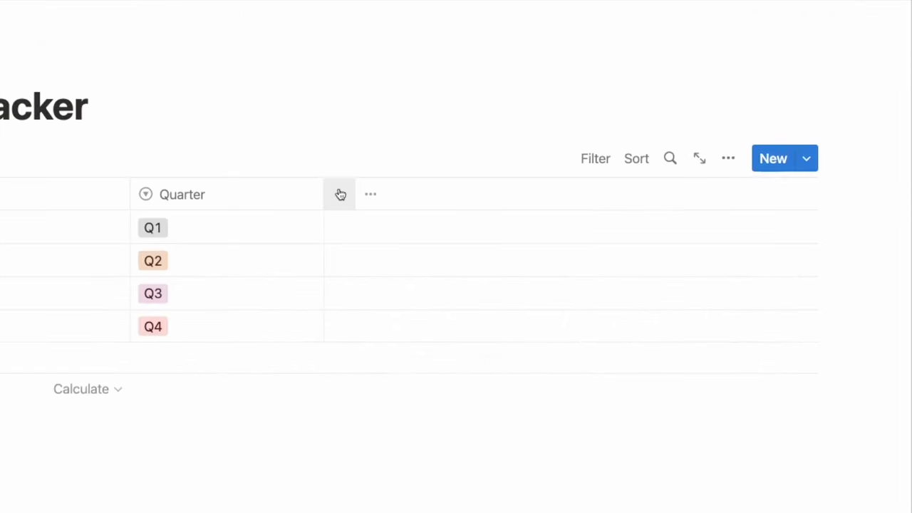
# - Add a Select property named Year and set it to 2023 in all four rows
pyautogui.click(450, 288)
pyautogui.click(604, 363)
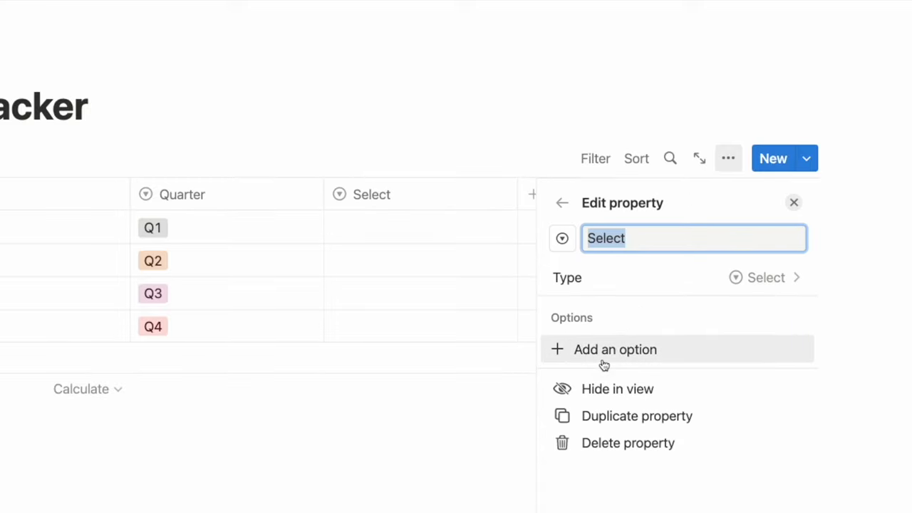
pyautogui.click(356, 228)
pyautogui.write('2023')
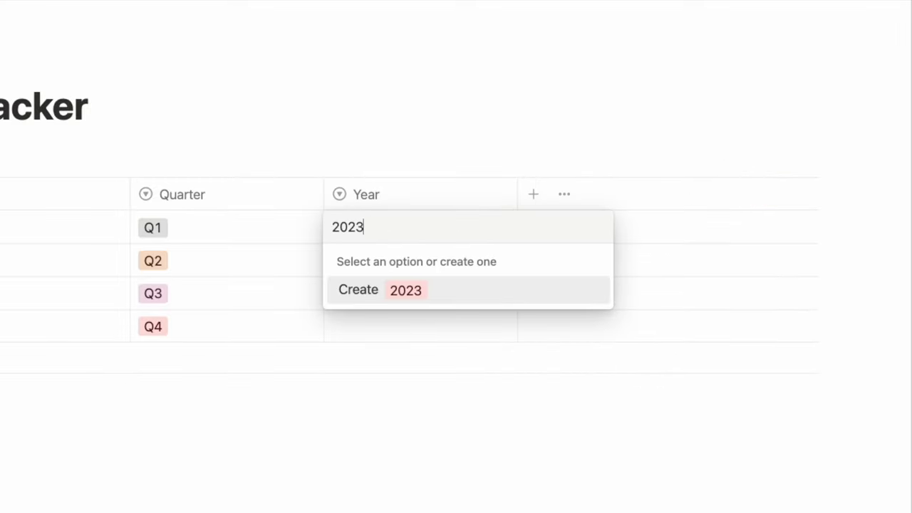
pyautogui.click(412, 295)
pyautogui.click(399, 265)
pyautogui.click(402, 322)
pyautogui.click(406, 326)
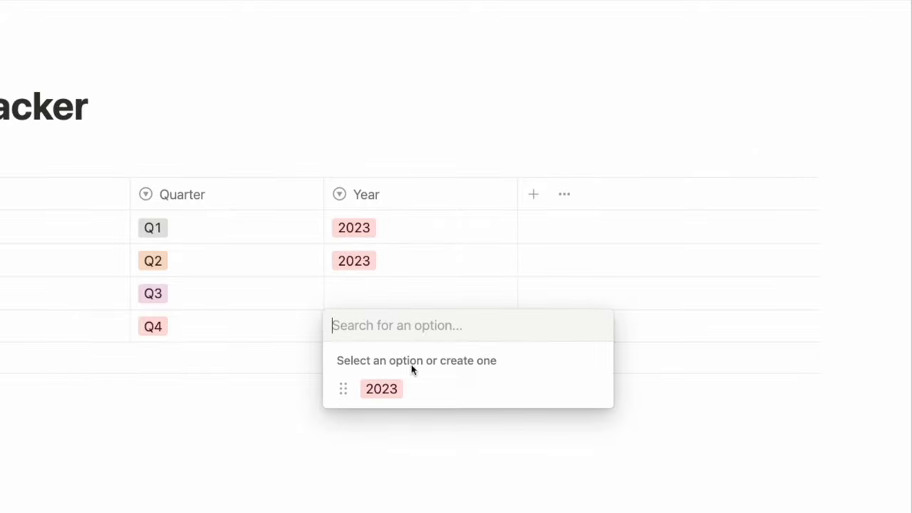
pyautogui.click(399, 387)
pyautogui.click(391, 299)
pyautogui.click(371, 356)
# - Recolour the Quarter and Year options light grey and narrow both columns
pyautogui.click(214, 228)
pyautogui.click(397, 317)
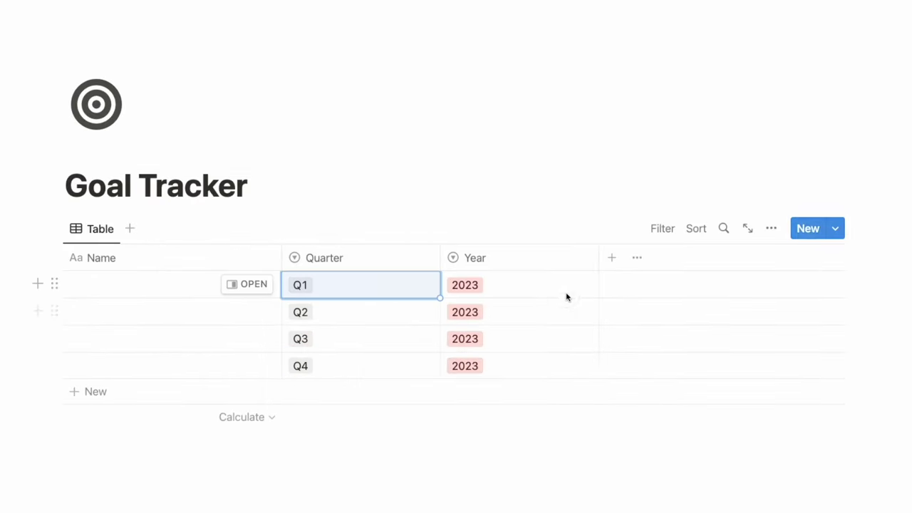
pyautogui.click(568, 297)
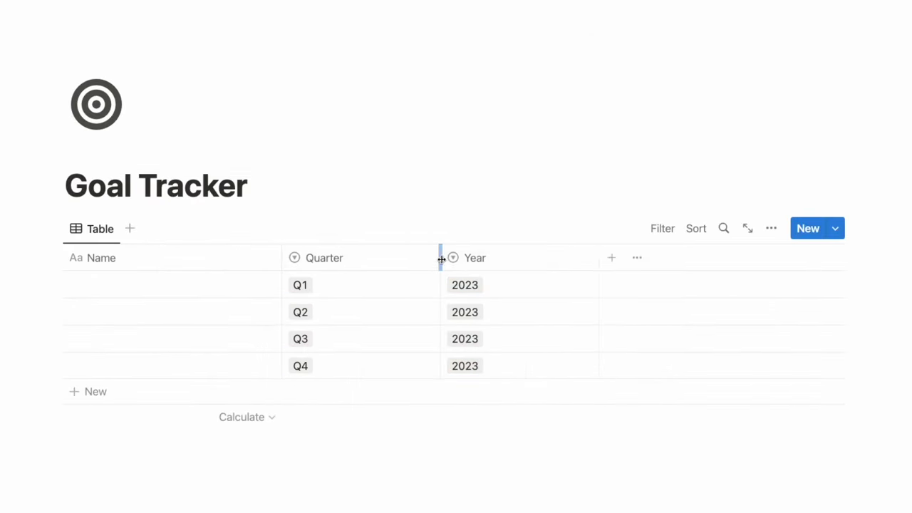
pyautogui.moveTo(440, 256); pyautogui.dragTo(367, 256)
pyautogui.moveTo(526, 257); pyautogui.dragTo(447, 257)
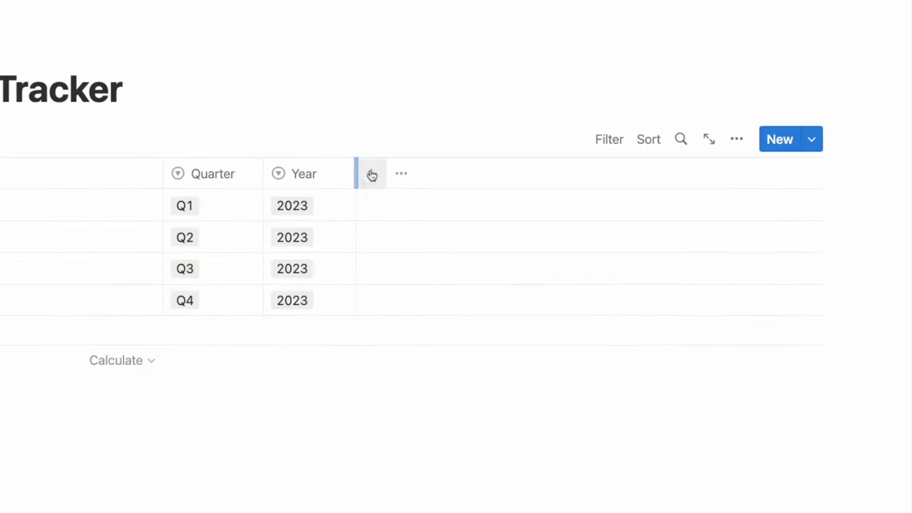
# - Add a Date property named Deadline to the goal table and narrow its column
pyautogui.click(460, 258)
pyautogui.click(605, 413)
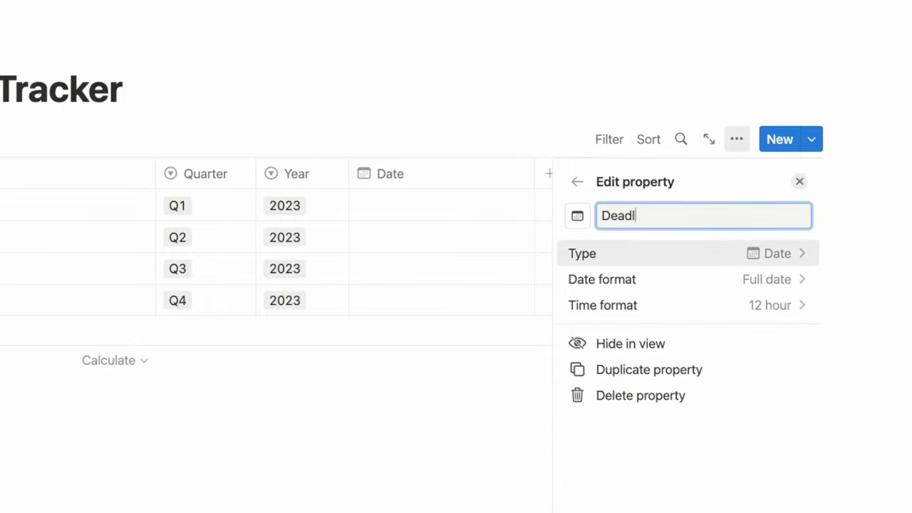
pyautogui.click(539, 183)
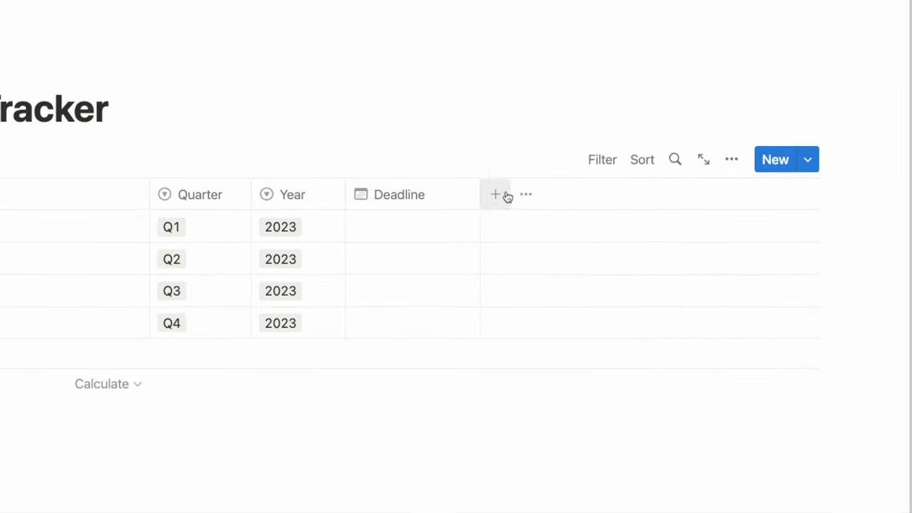
# - Add a Checkbox property for marking goals completed and shrink its column to icon width
pyautogui.click(511, 176)
pyautogui.scroll(-4, 643, 370)
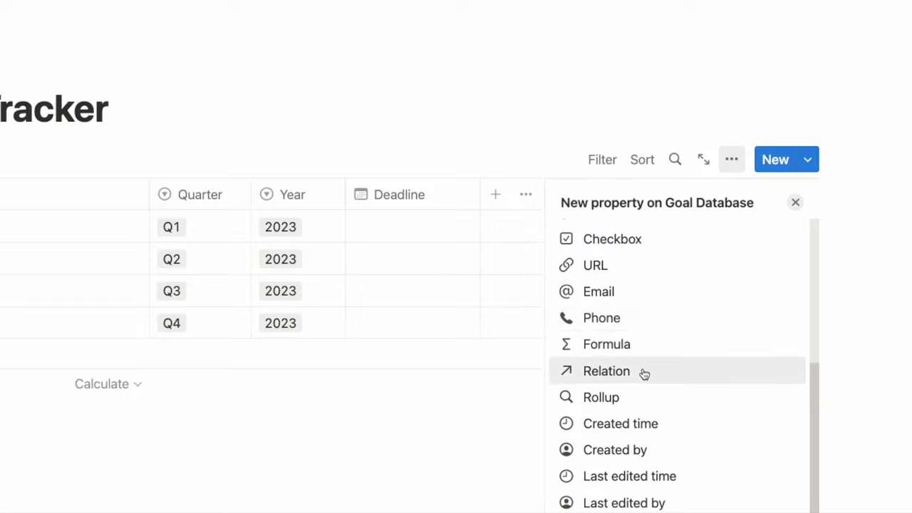
pyautogui.click(621, 242)
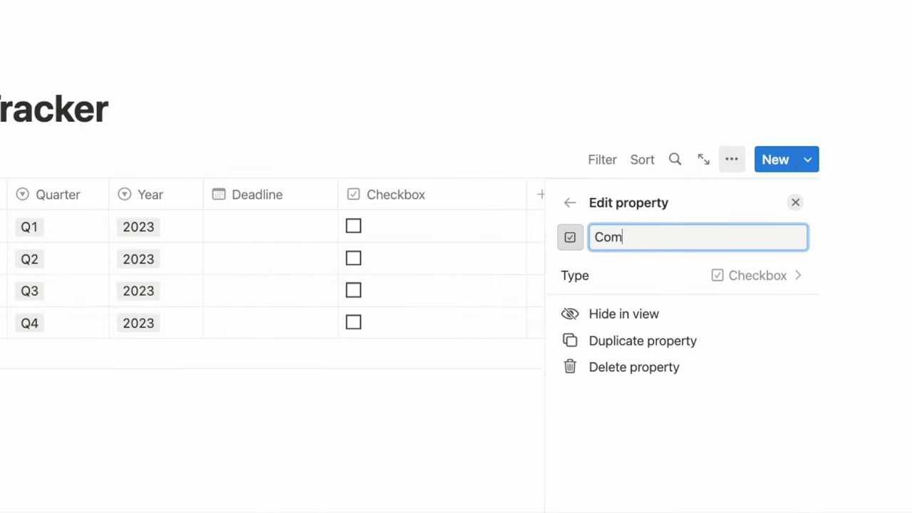
pyautogui.click(532, 194)
pyautogui.click(652, 202)
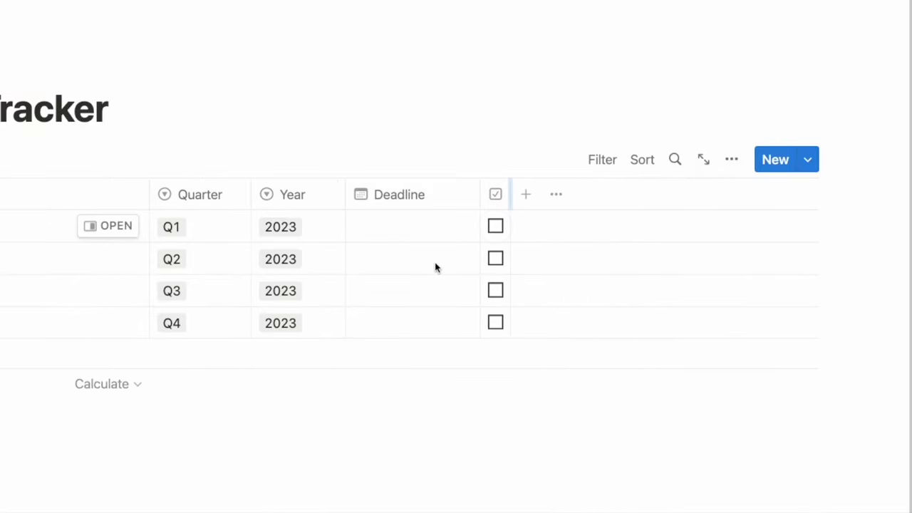
# - Insert a second table view below with a new database named Next Actions and hide its title
pyautogui.click(67, 463)
pyautogui.scroll(-1, 67, 464)
pyautogui.write('/table')
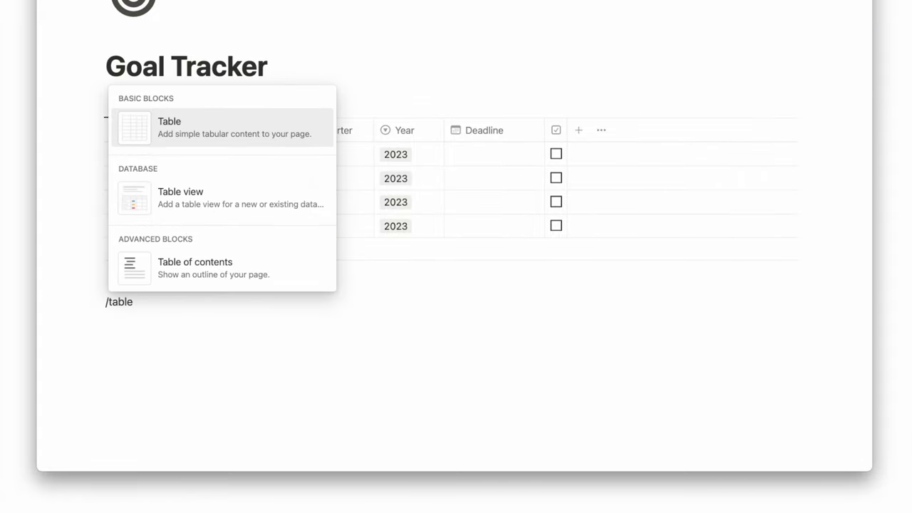
pyautogui.click(206, 202)
pyautogui.click(630, 362)
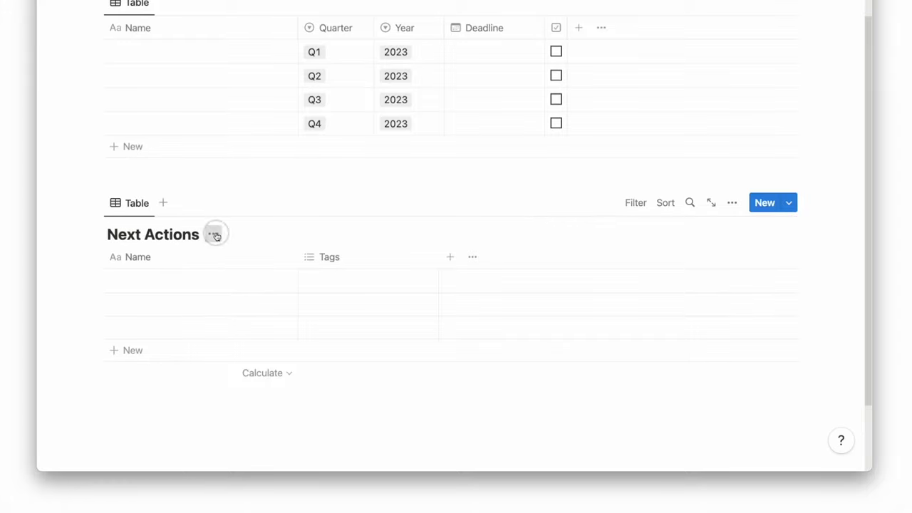
pyautogui.click(215, 236)
pyautogui.click(240, 307)
# - Rename the Tags property of Next Actions to Deadline and change its type to Date
pyautogui.click(331, 228)
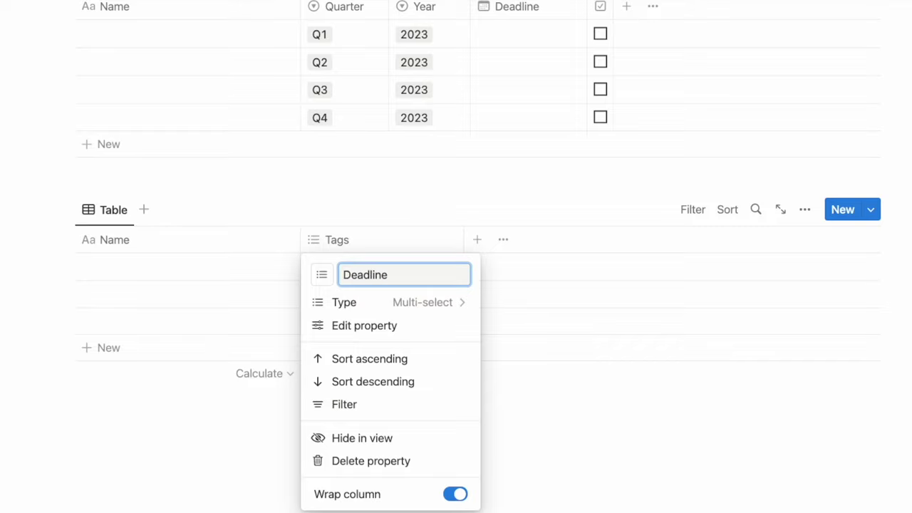
pyautogui.click(371, 326)
pyautogui.click(827, 236)
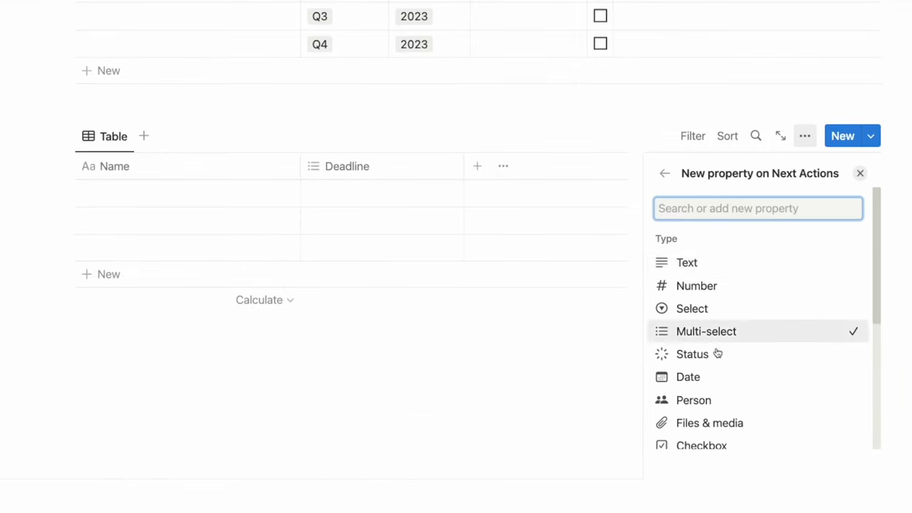
pyautogui.click(688, 377)
# - Add a Checkbox property named Completed to Next Actions and shrink its column to icon width
pyautogui.click(477, 166)
pyautogui.write('chge')
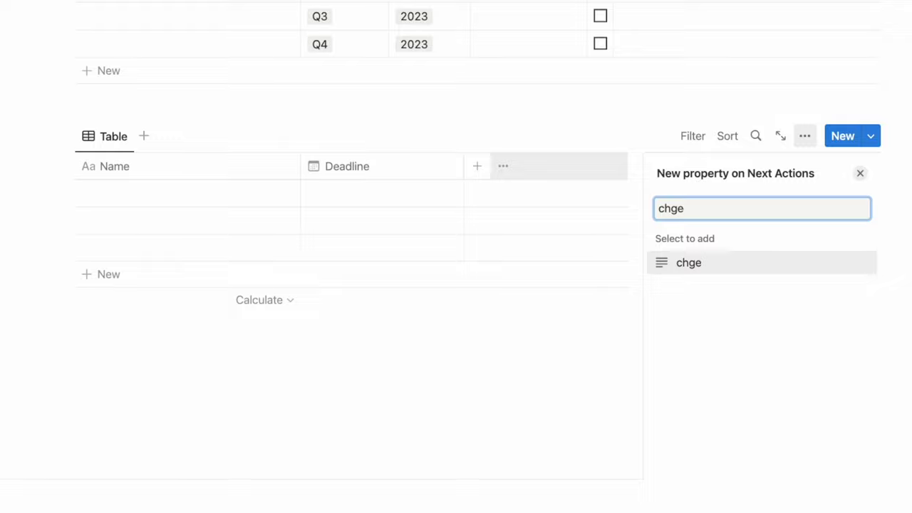
pyautogui.press('Return')
pyautogui.write('C')
pyautogui.click(587, 136)
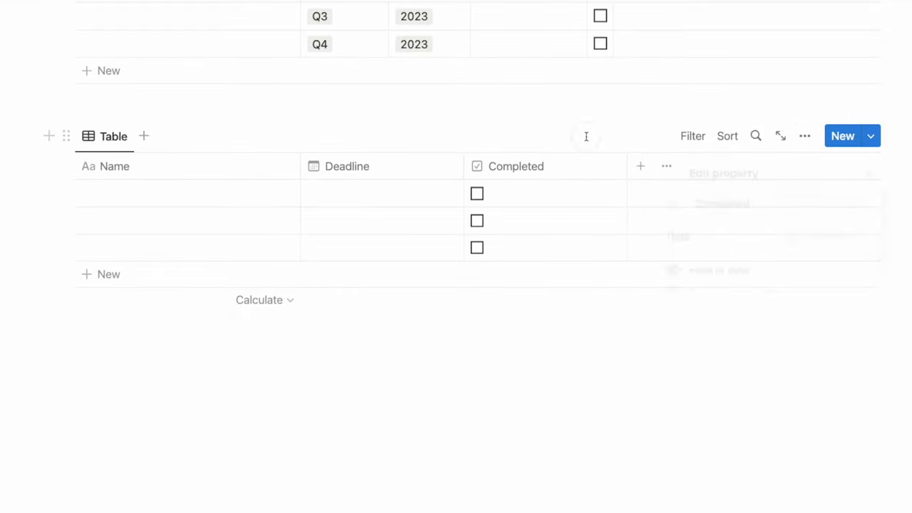
pyautogui.moveTo(627, 175); pyautogui.dragTo(483, 189)
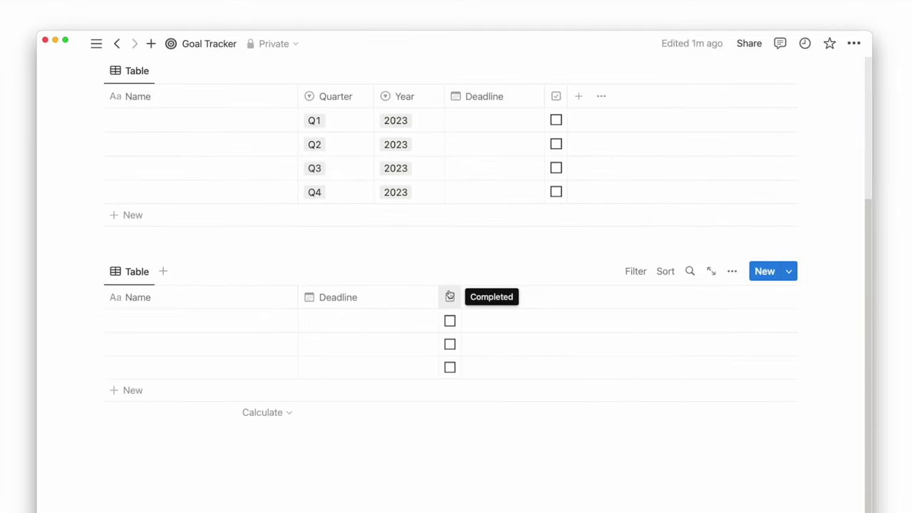
# - Name the four goal rows Goal 1, Goal 2, Goal 3 and Goal 4
pyautogui.scroll(5, 450, 295)
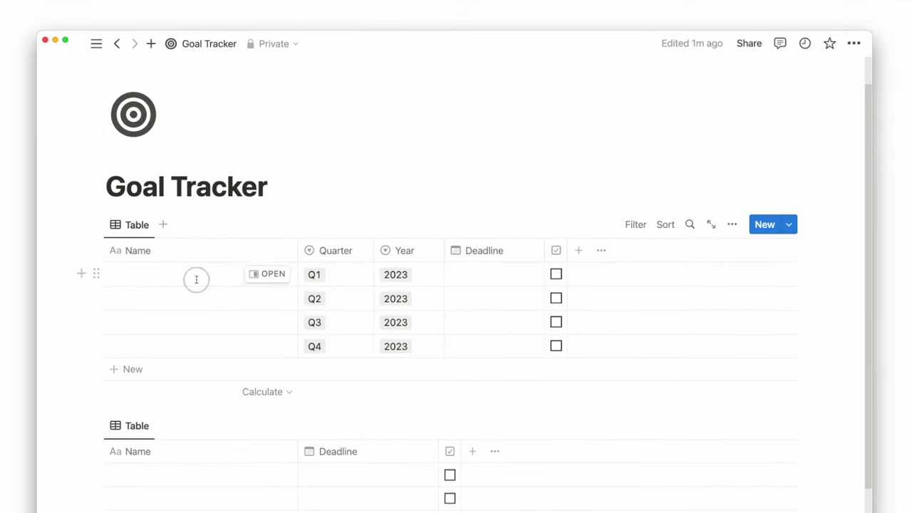
pyautogui.click(226, 299)
pyautogui.write('Goal 2')
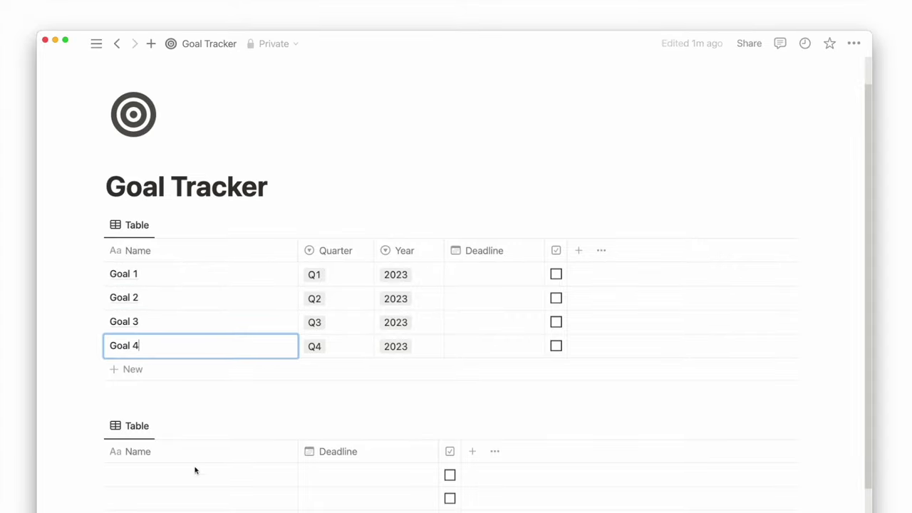
# - Name the first two Next Actions rows Task 1 and Task 2, and start editing the third row's name
pyautogui.click(196, 471)
pyautogui.write('Task 1')
pyautogui.click(191, 498)
pyautogui.write('Task 2')
pyautogui.click(198, 511)
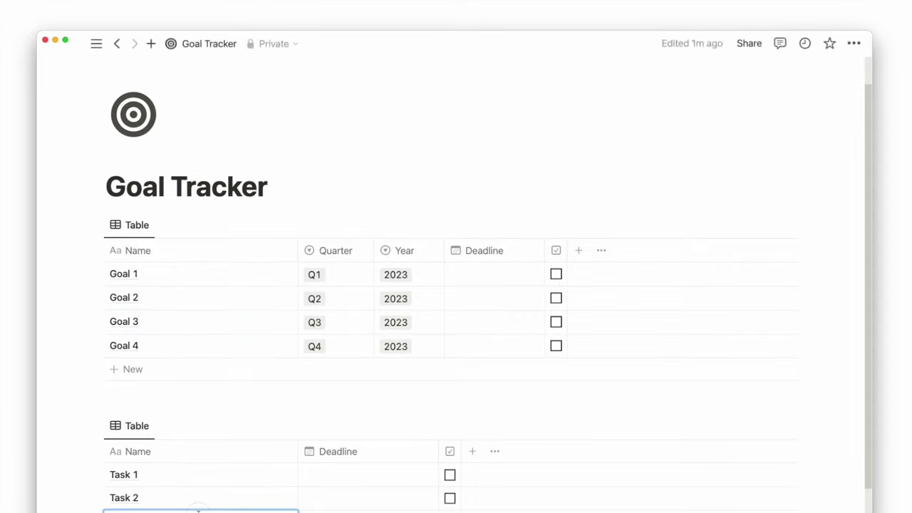
# - Add a relation property to Goal Database that links to Next Actions and also shows on Next Actions
pyautogui.click(581, 251)
pyautogui.scroll(-3, 648, 386)
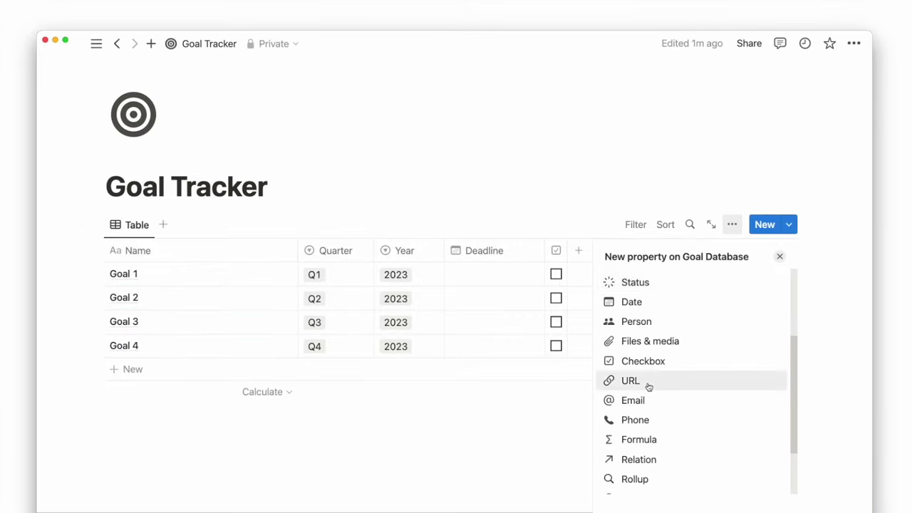
pyautogui.scroll(-2, 650, 384)
pyautogui.click(650, 409)
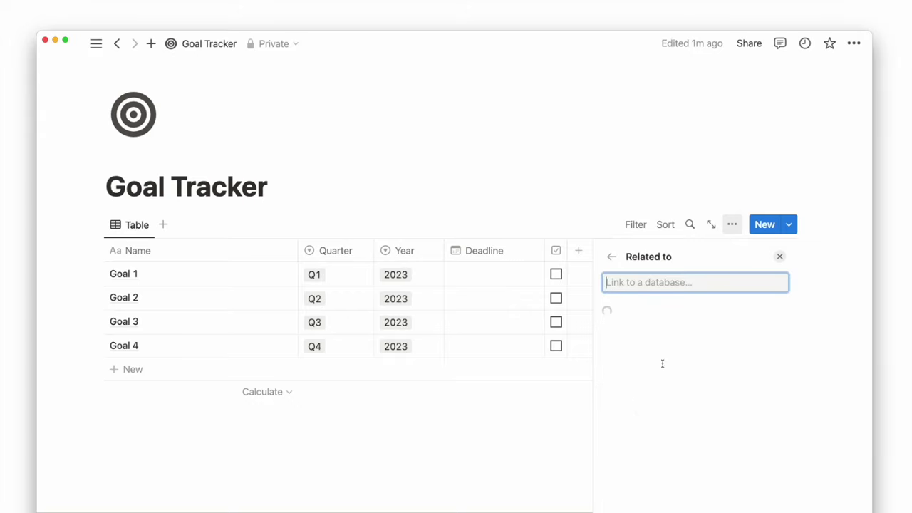
pyautogui.click(664, 317)
pyautogui.click(765, 347)
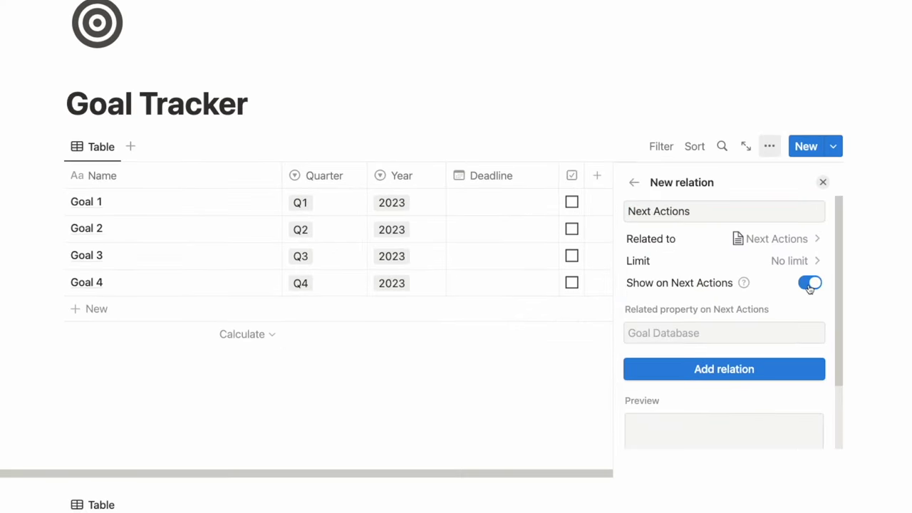
pyautogui.click(667, 422)
# - Give the Next Actions relation property in Goal Database a checkmark icon
pyautogui.click(634, 211)
pyautogui.click(542, 338)
pyautogui.press('Escape')
pyautogui.scroll(-2, 613, 127)
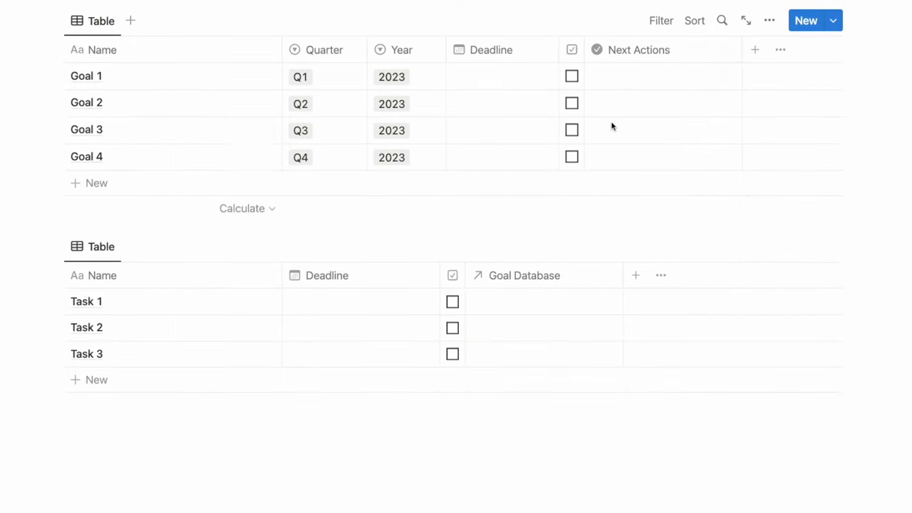
# - Give the Goal Database relation property in Next Actions a target icon and rename it Goal
pyautogui.click(524, 275)
pyautogui.click(485, 309)
pyautogui.click(423, 111)
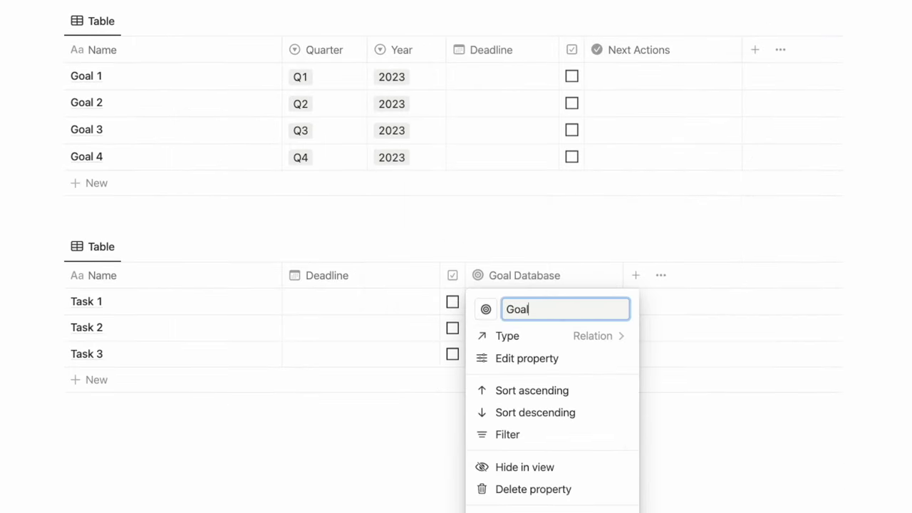
pyautogui.press('Return')
# - Link Task 1 and Task 2 to Goal 1, and Task 3 to Goal 2, in the Goal column
pyautogui.click(547, 304)
pyautogui.click(534, 380)
pyautogui.click(542, 328)
pyautogui.click(531, 411)
pyautogui.click(536, 354)
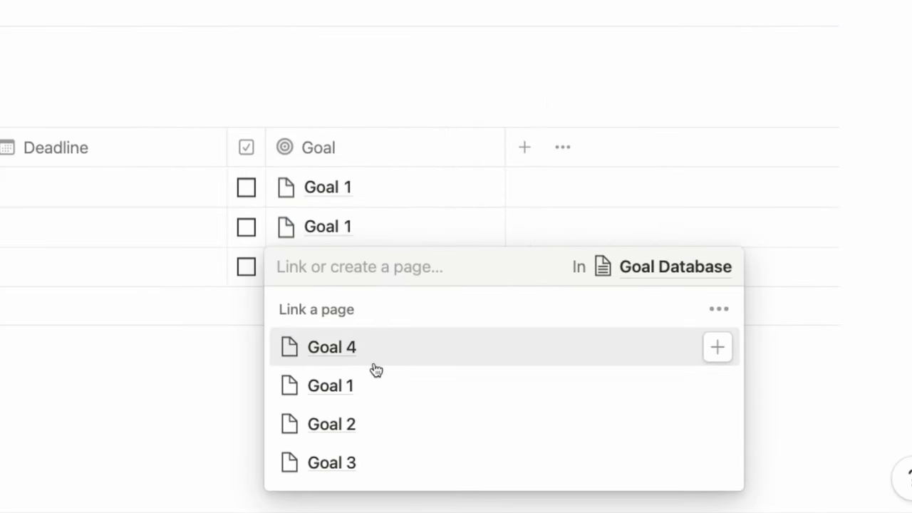
pyautogui.click(332, 424)
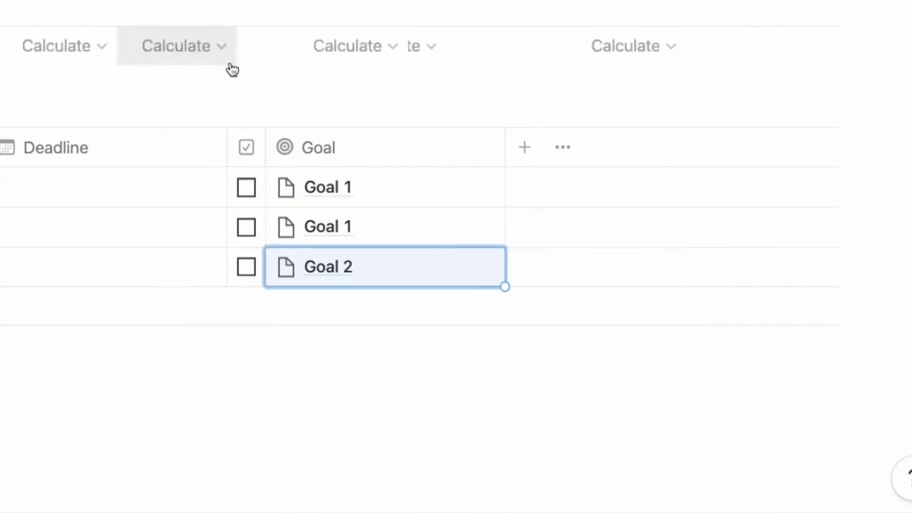
# - Create a new template in Goal Database and title it New Goal
pyautogui.scroll(2, 231, 61)
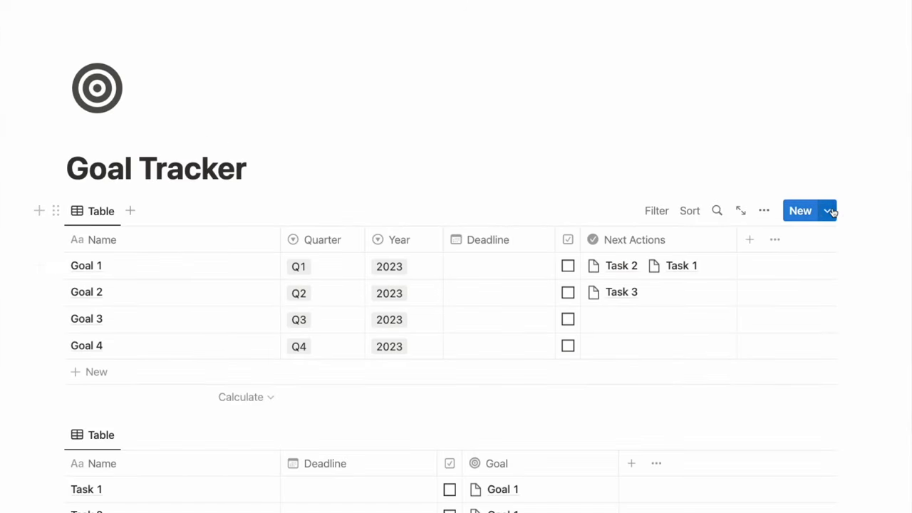
pyautogui.click(829, 211)
pyautogui.click(817, 309)
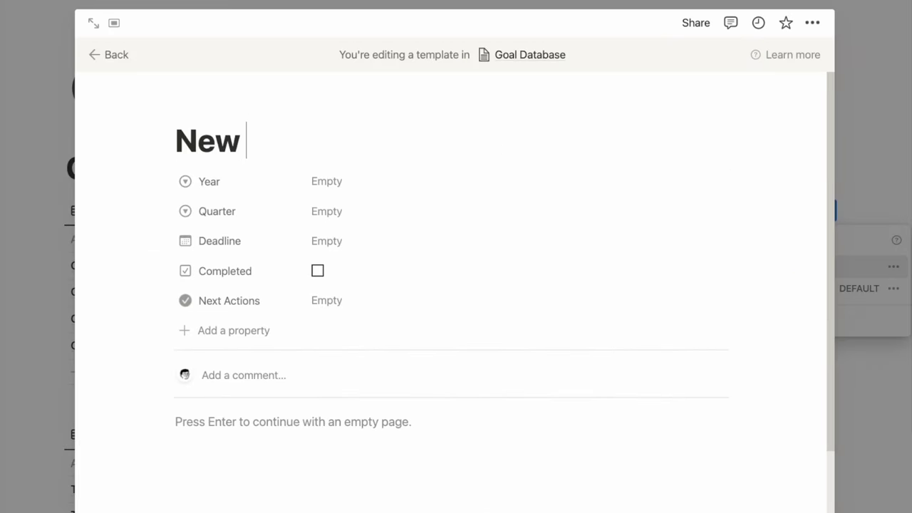
# - Replace the New Goal template's random emoji with the target icon
pyautogui.click(208, 108)
pyautogui.click(206, 178)
pyautogui.click(115, 228)
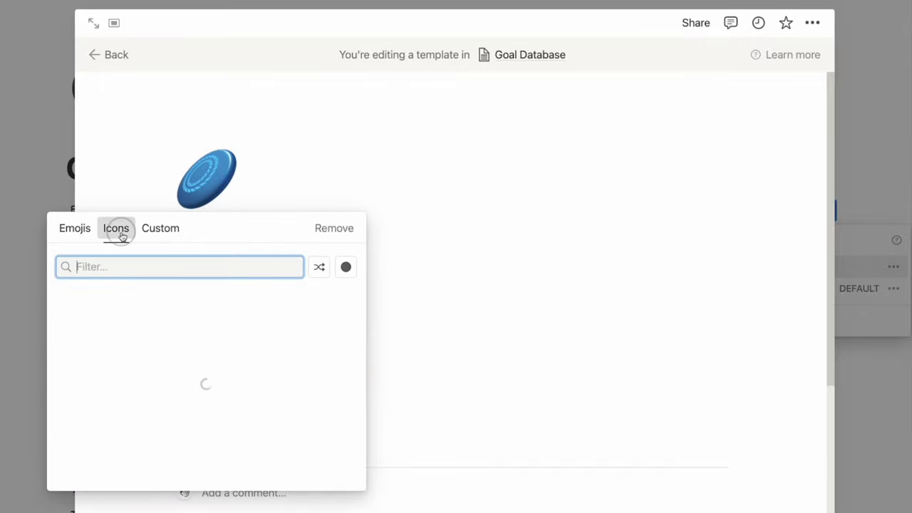
pyautogui.write('tar')
pyautogui.click(68, 302)
# - Hide the Next Actions property in the New Goal template
pyautogui.scroll(-3, 352, 297)
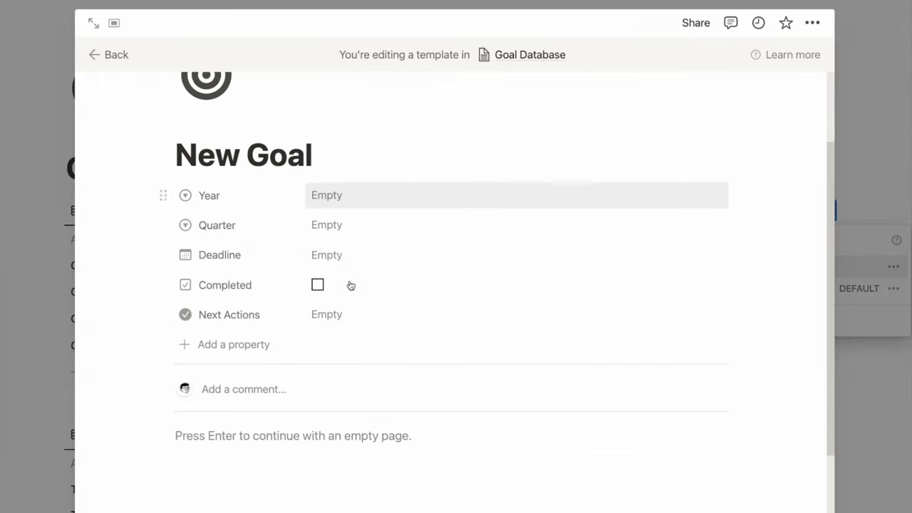
pyautogui.click(265, 303)
pyautogui.moveTo(286, 336)
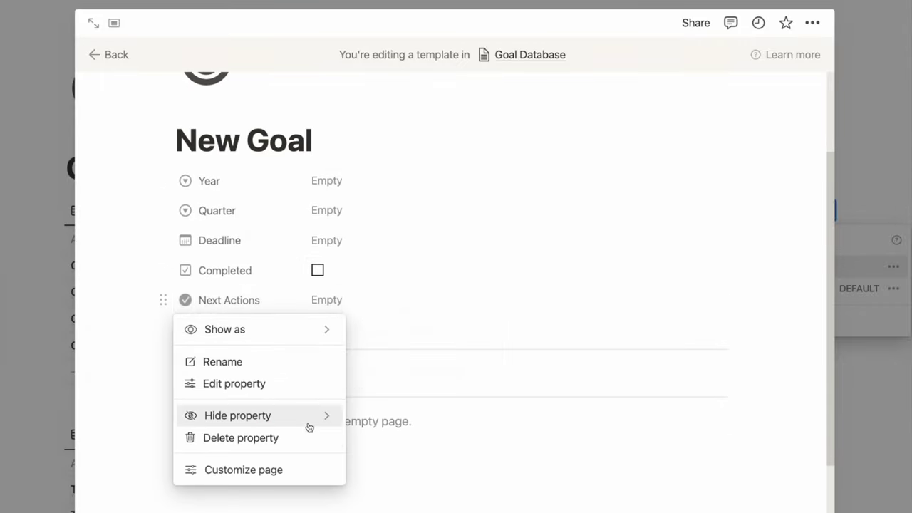
pyautogui.click(388, 420)
# - Insert a linked view of Next Actions into the New Goal template, copying its existing Table view
pyautogui.scroll(-2, 399, 404)
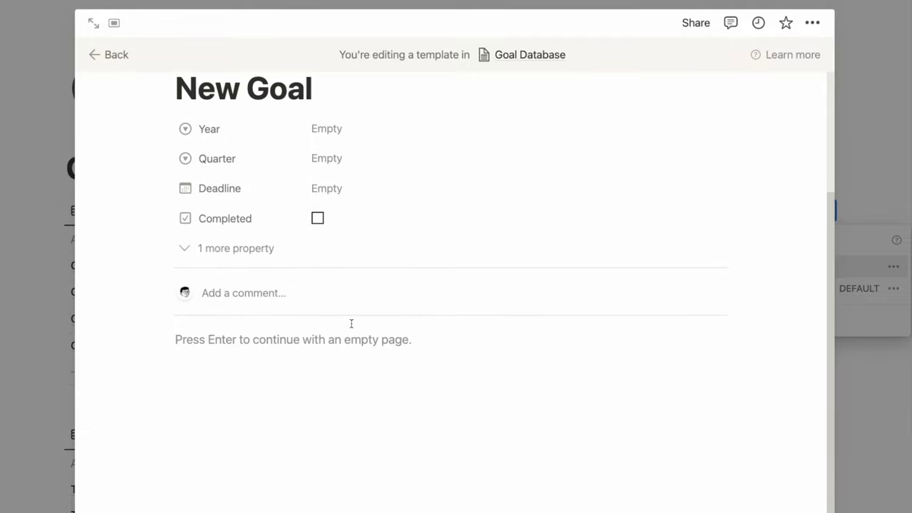
pyautogui.click(50, 347)
pyautogui.click(72, 432)
pyautogui.click(56, 435)
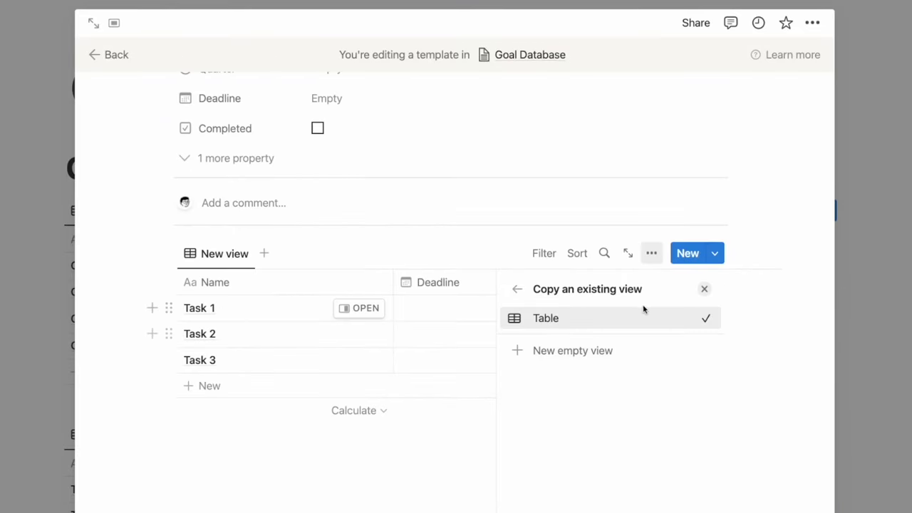
pyautogui.click(707, 290)
# - Move the Completed checkbox column before Name and hide the Goal column in the template's linked view
pyautogui.moveTo(567, 313); pyautogui.dragTo(163, 316)
pyautogui.click(605, 314)
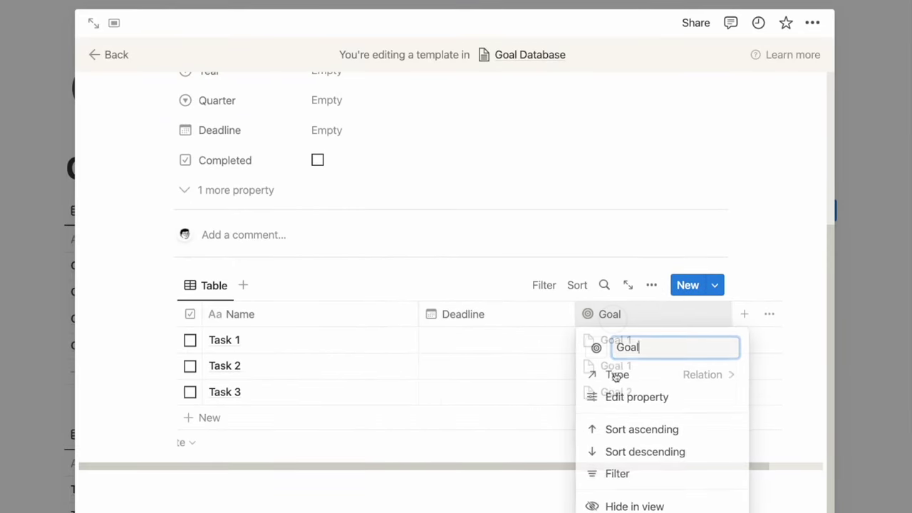
pyautogui.click(613, 503)
# - Filter the linked view to tasks whose Goal contains New Goal, and collapse the filter bar
pyautogui.click(556, 291)
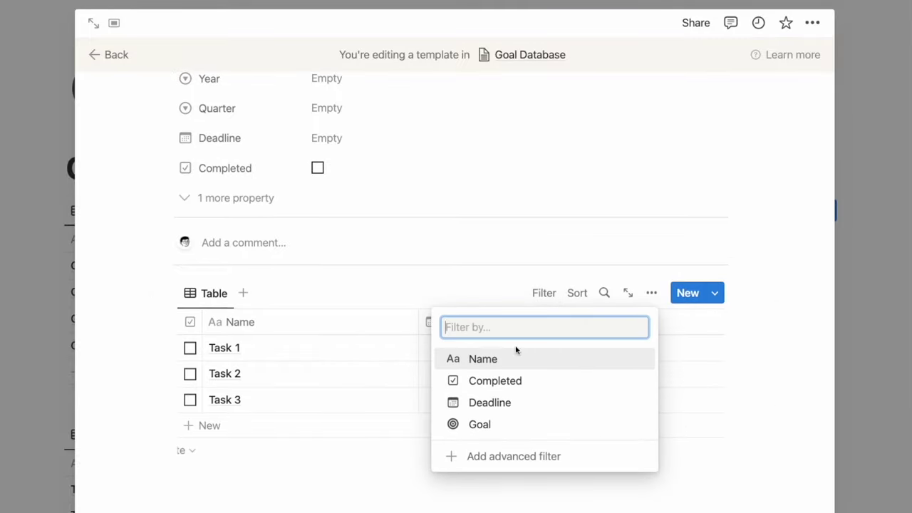
pyautogui.click(493, 430)
pyautogui.press('Return')
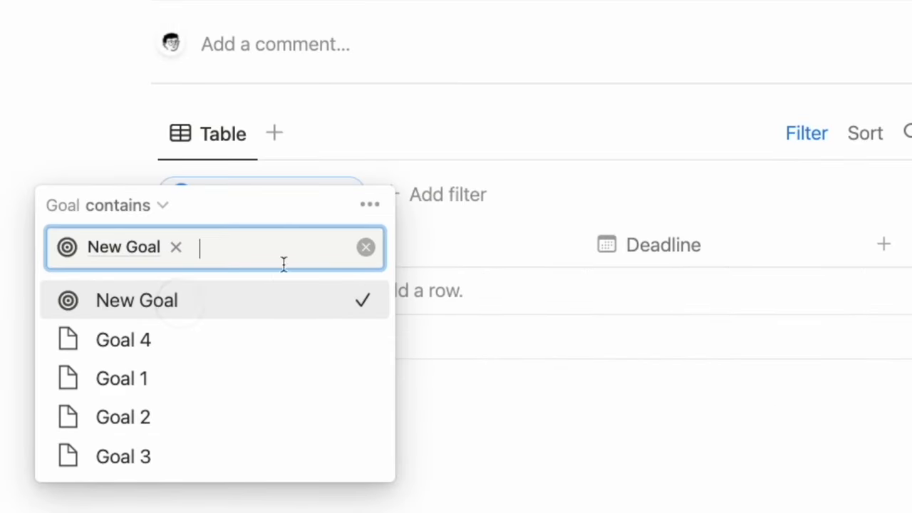
pyautogui.click(795, 136)
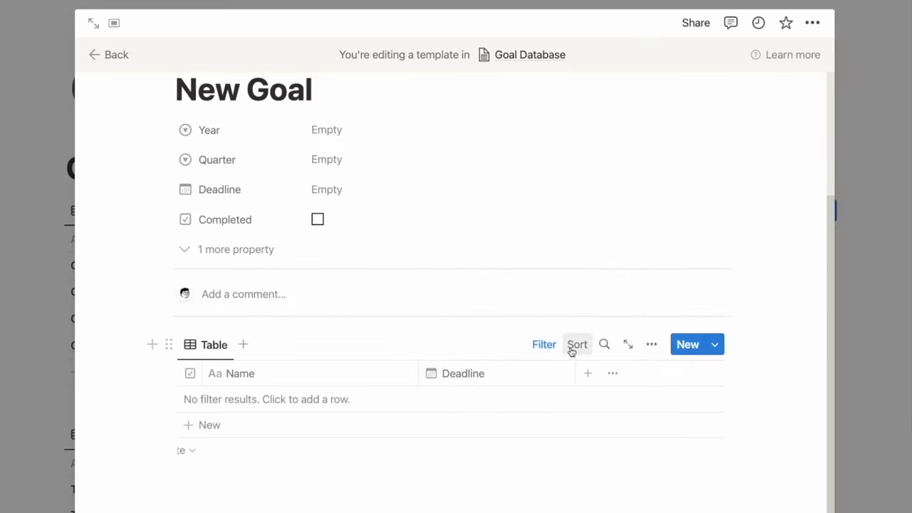
# - Sort the linked view by Completed in ascending order and close the New Goal template
pyautogui.click(574, 345)
pyautogui.click(527, 432)
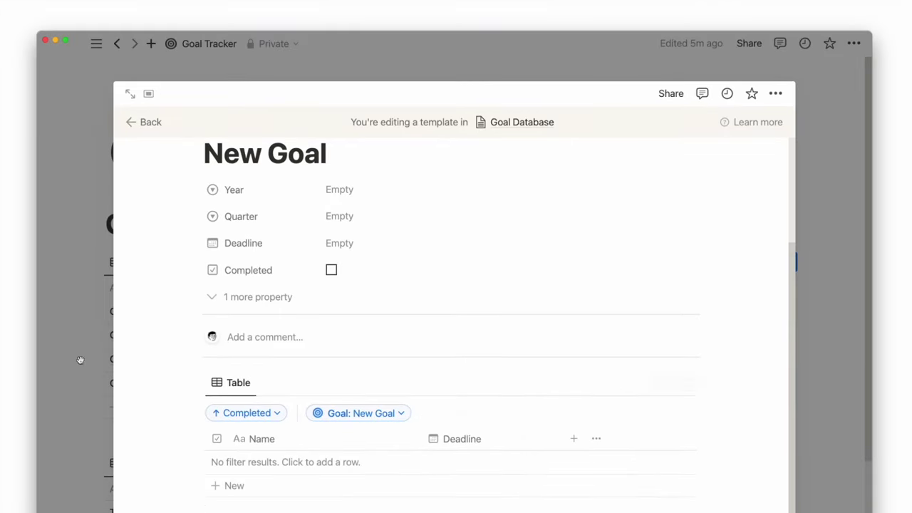
pyautogui.click(80, 360)
# - Apply the New Goal template to Goal 1, tick Task 1 as completed, and close the page
pyautogui.scroll(-2, 81, 360)
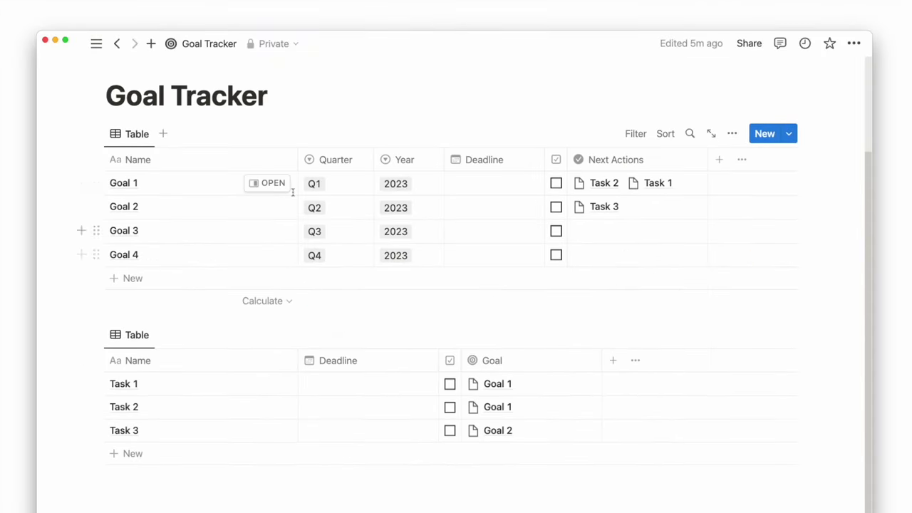
pyautogui.click(275, 184)
pyautogui.click(403, 356)
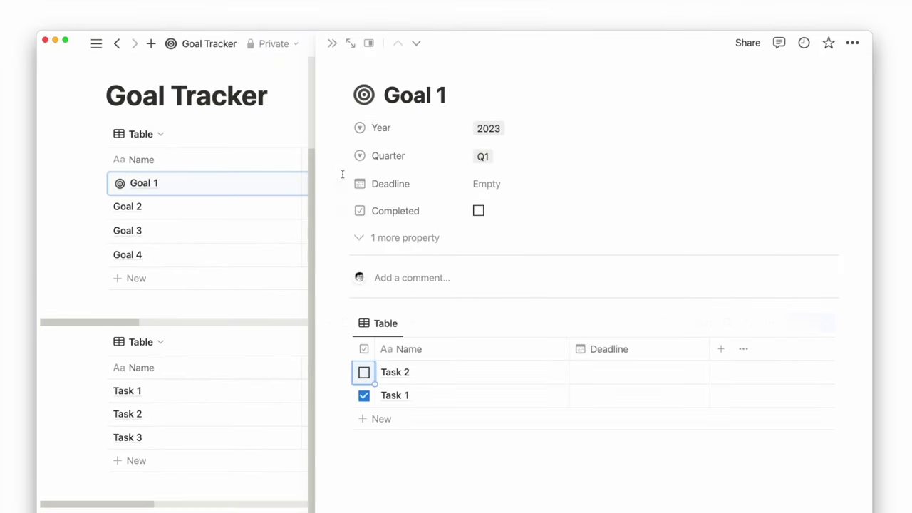
pyautogui.click(332, 45)
# - Apply the New Goal template to Goal 2, Goal 3 and Goal 4, closing each page
pyautogui.click(275, 207)
pyautogui.click(403, 356)
pyautogui.click(332, 45)
pyautogui.click(278, 230)
pyautogui.click(404, 356)
pyautogui.click(332, 43)
pyautogui.click(266, 254)
pyautogui.press('Return')
pyautogui.click(332, 43)
# - Create a template titled New Task in Next Actions and move its Goal property above Deadline
pyautogui.scroll(-1, 312, 303)
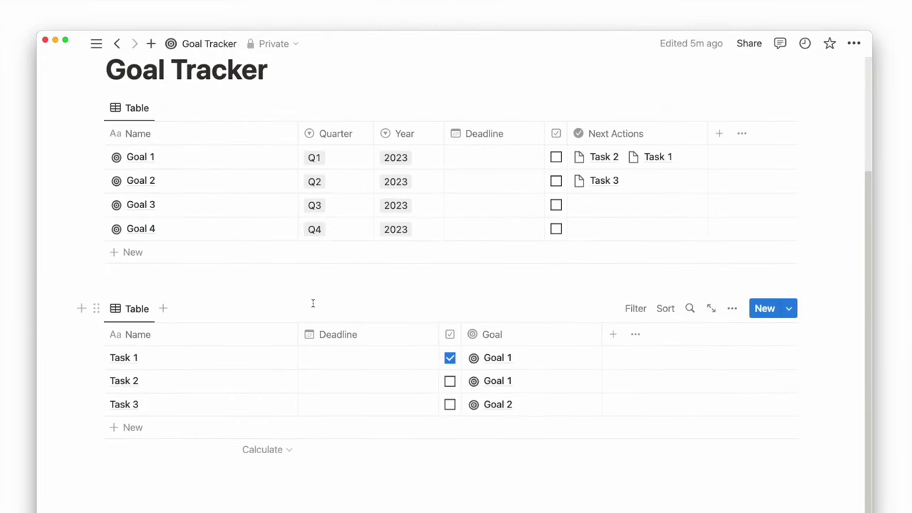
pyautogui.click(789, 308)
pyautogui.click(767, 395)
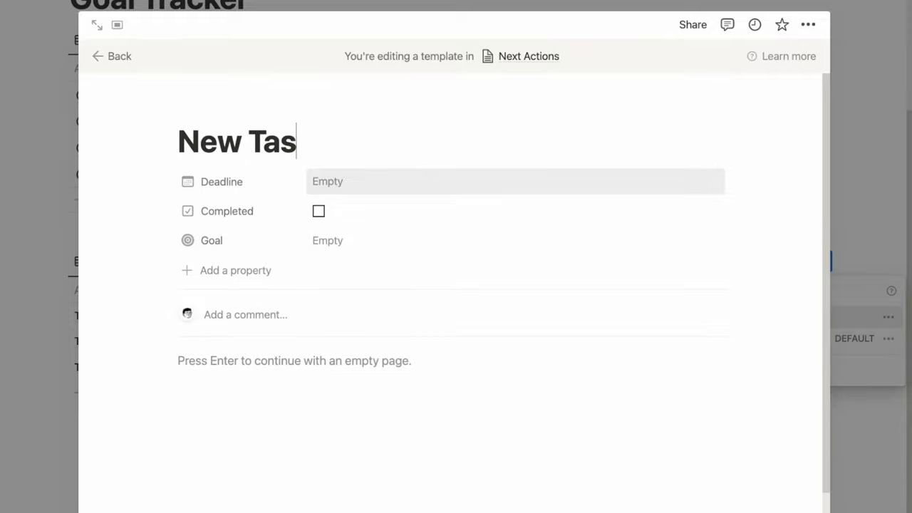
pyautogui.moveTo(287, 246); pyautogui.dragTo(285, 174)
# - Give the New Task template a checkmark icon and close the template
pyautogui.click(211, 110)
pyautogui.click(209, 181)
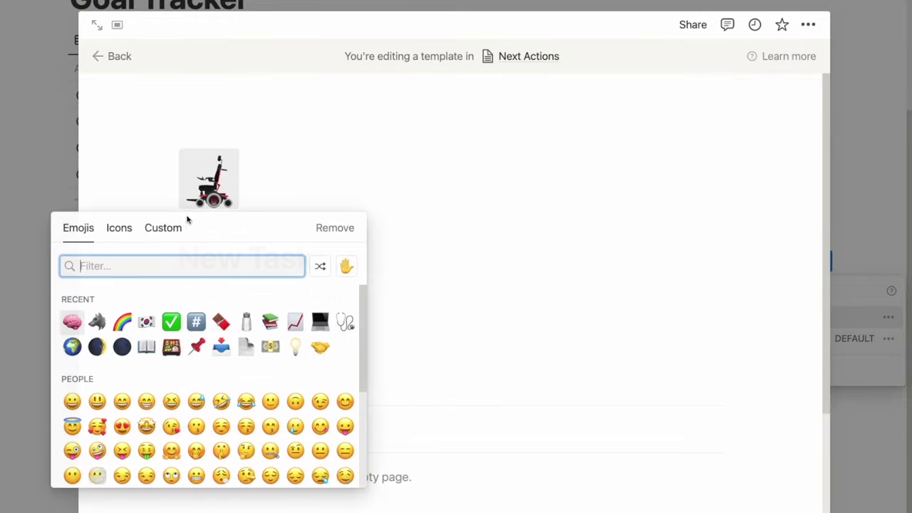
pyautogui.click(119, 227)
pyautogui.click(96, 324)
pyautogui.click(58, 241)
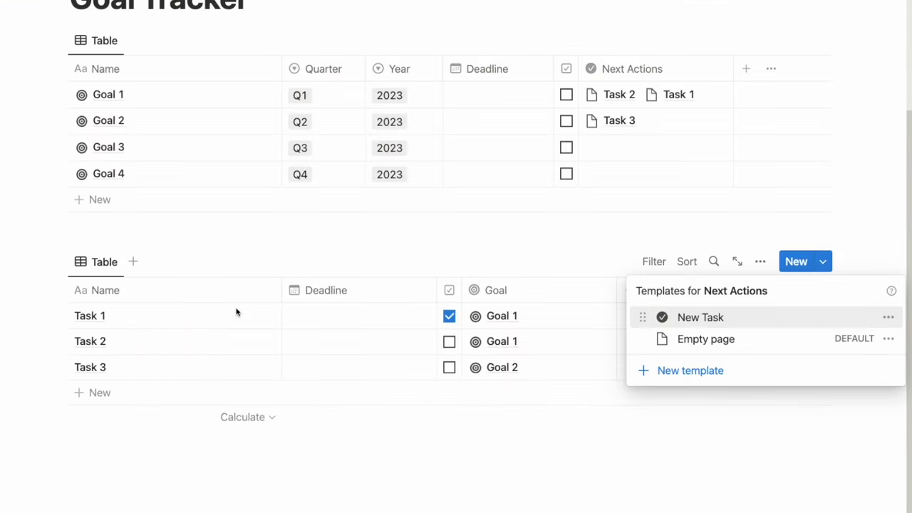
# - Apply the New Task template to Task 1, Task 2 and Task 3
pyautogui.click(236, 312)
pyautogui.click(251, 316)
pyautogui.press('Down')
pyautogui.press('Return')
pyautogui.click(256, 349)
pyautogui.click(253, 375)
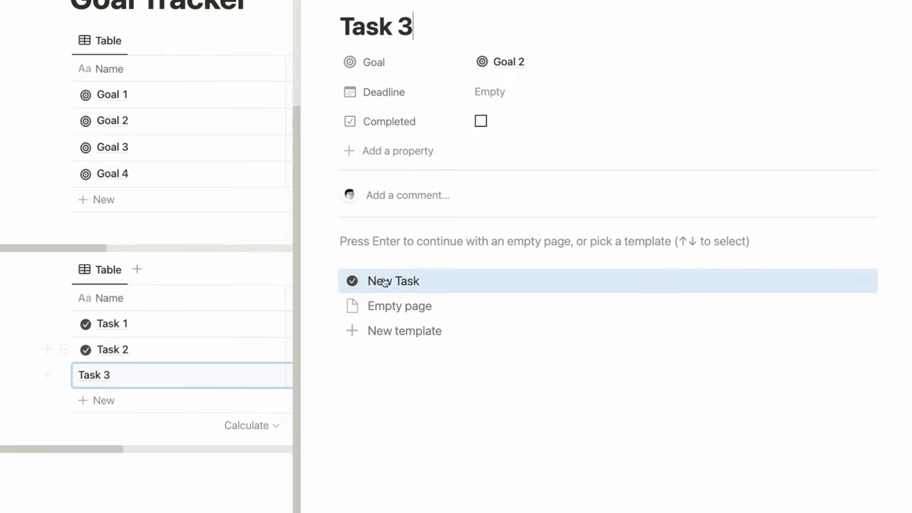
pyautogui.press('Return')
pyautogui.press('Escape')
# - Set New Goal as the default template for all views in Goal Database
pyautogui.click(824, 40)
pyautogui.click(888, 96)
pyautogui.click(756, 73)
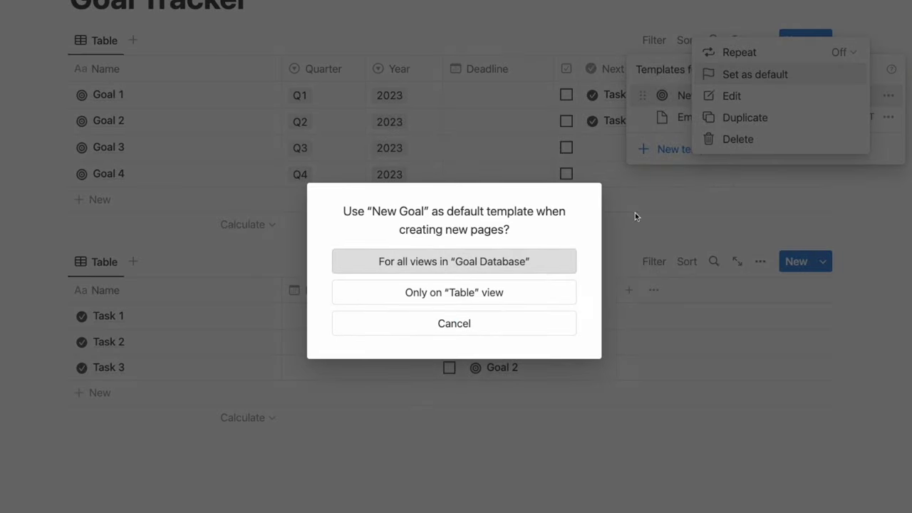
pyautogui.click(531, 268)
# - Set New Task as the default template for all views in Next Actions
pyautogui.click(823, 261)
pyautogui.click(888, 317)
pyautogui.click(716, 295)
pyautogui.click(535, 264)
# - Add a row named Task 4 to Next Actions and link it to Goal 3
pyautogui.click(183, 395)
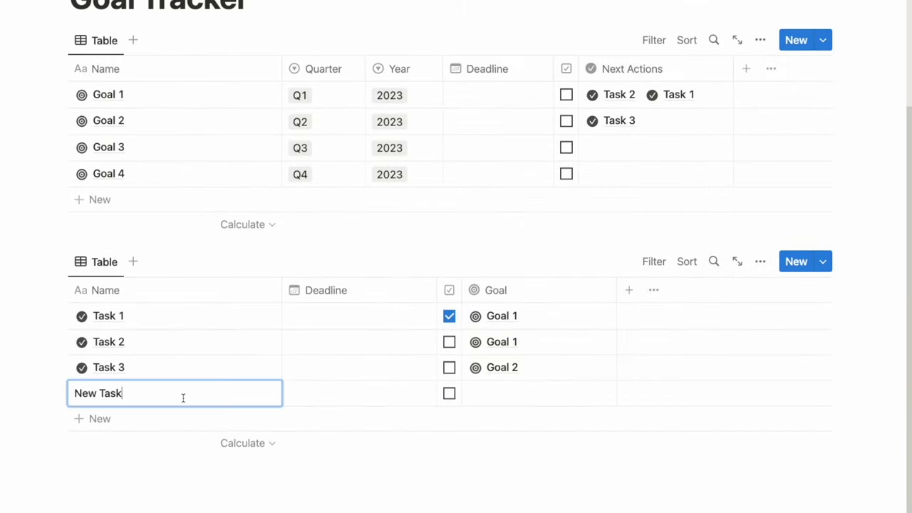
pyautogui.click(515, 396)
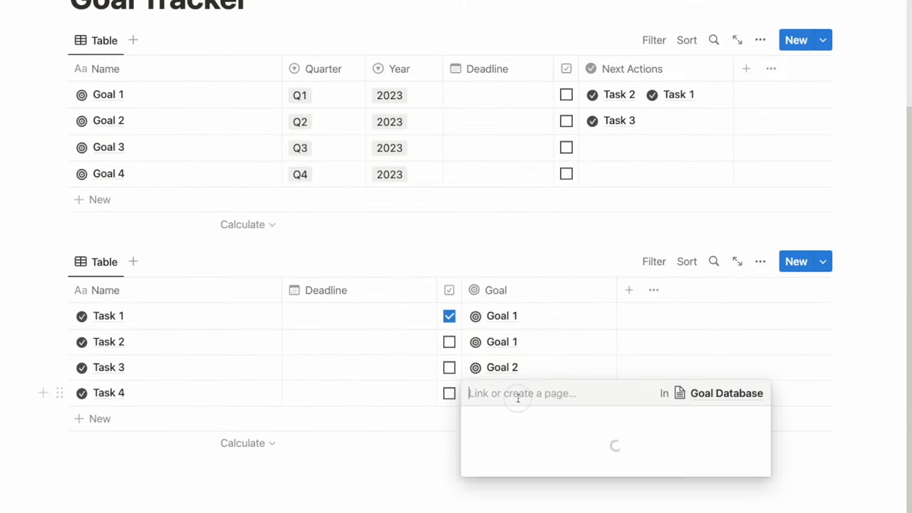
pyautogui.click(531, 507)
pyautogui.press('Escape')
# - Add a Rollup property named Progress to Goal Database
pyautogui.click(746, 68)
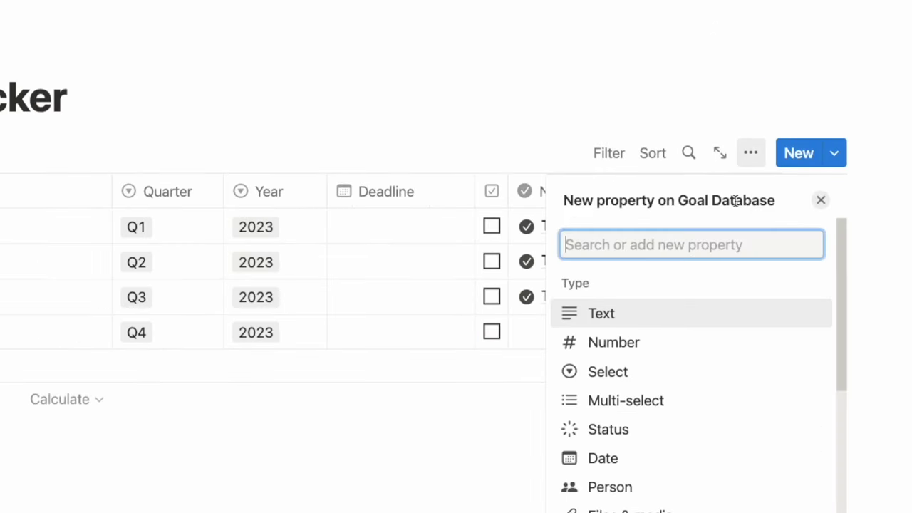
pyautogui.write('roll')
pyautogui.click(614, 315)
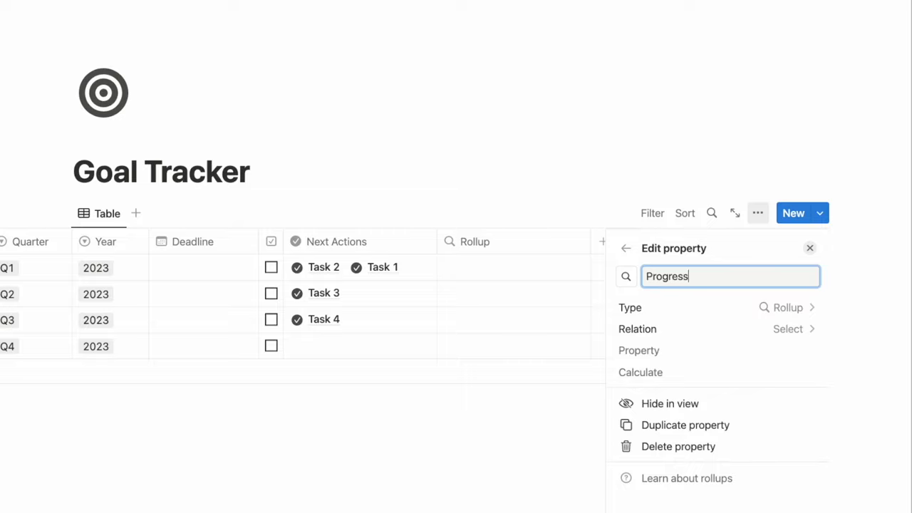
# - Configure the Progress rollup to use the Next Actions relation, the Completed property and the Percent checked calculation
pyautogui.click(776, 328)
pyautogui.click(735, 384)
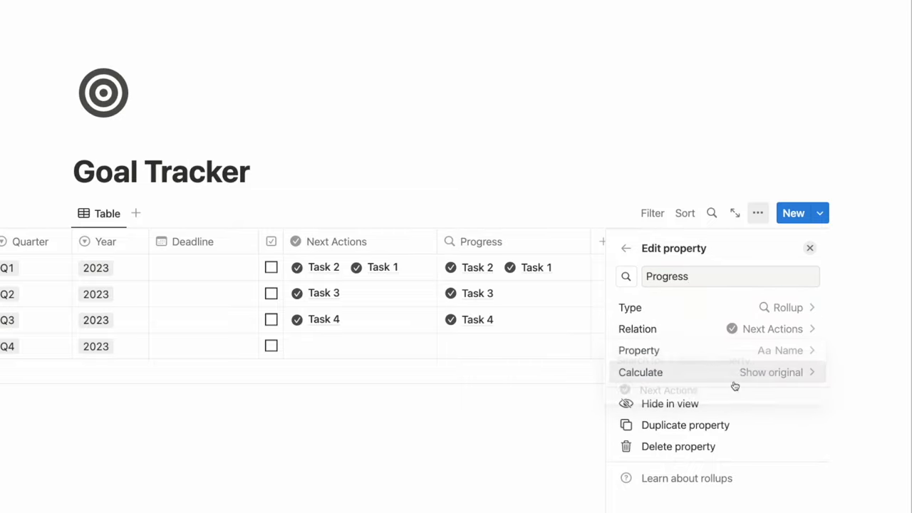
pyautogui.click(777, 350)
pyautogui.click(698, 434)
pyautogui.click(763, 373)
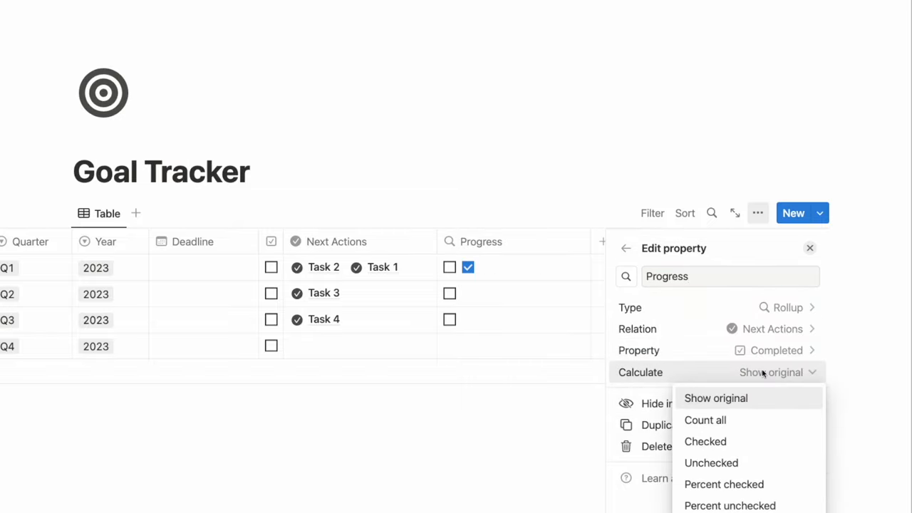
pyautogui.click(756, 484)
# - Show the Progress rollup as a bar in light gray and close the property settings
pyautogui.click(730, 444)
pyautogui.scroll(-4, 732, 420)
pyautogui.click(773, 307)
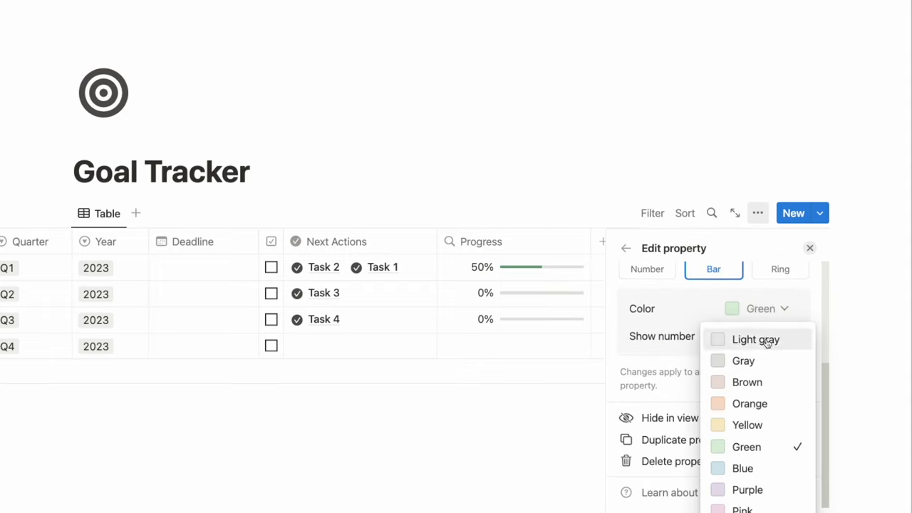
pyautogui.click(764, 340)
pyautogui.press('Escape')
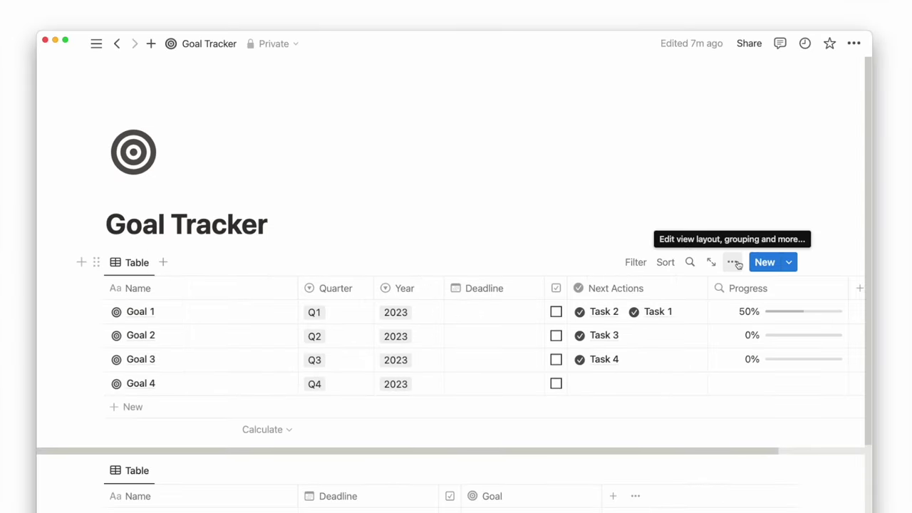
# - Change the goal database view from a table to a Board layout, with the goals grouped by Quarter
pyautogui.scroll(-1, 738, 265)
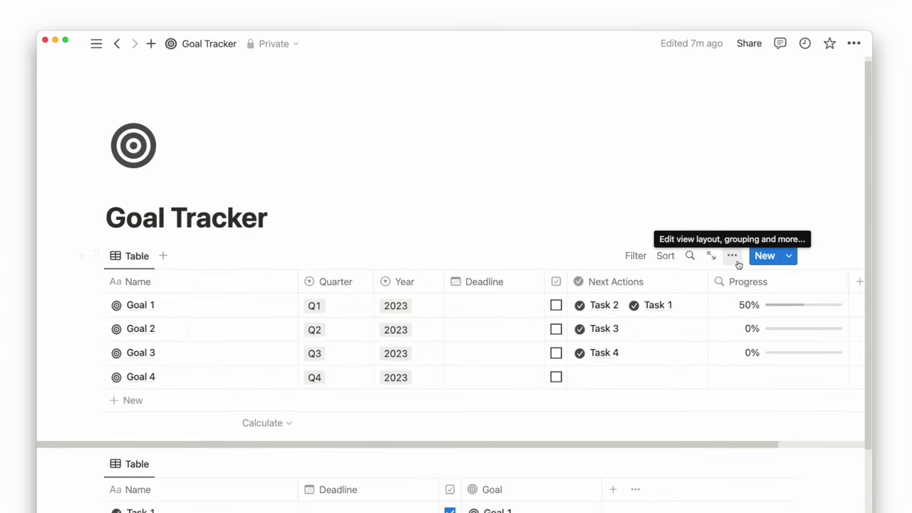
pyautogui.click(739, 240)
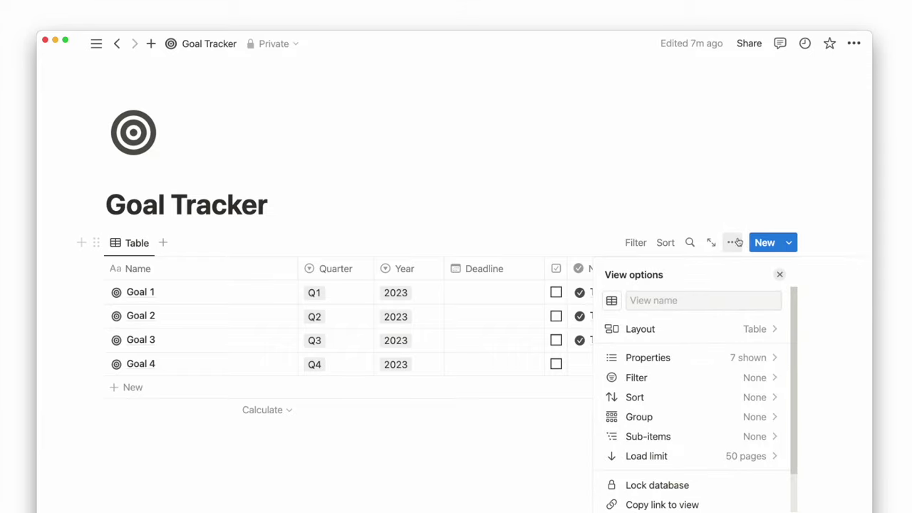
pyautogui.click(705, 325)
pyautogui.click(695, 322)
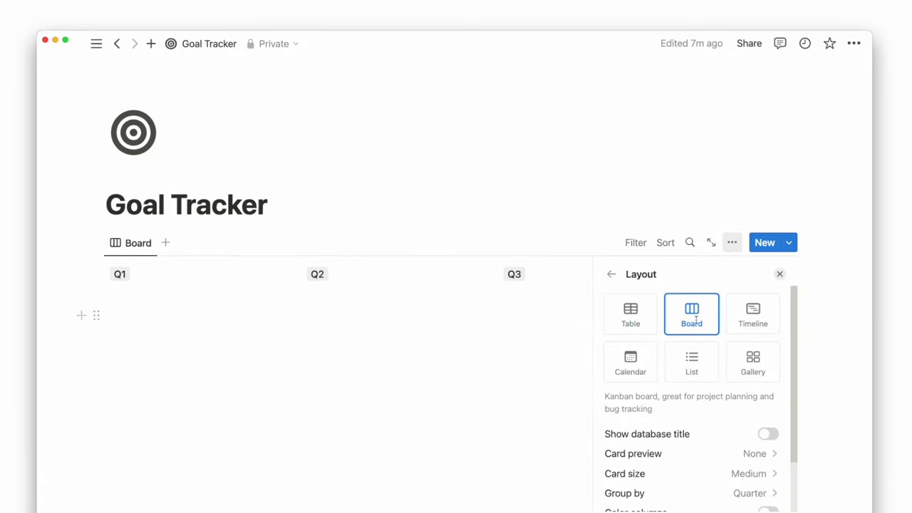
pyautogui.scroll(-2, 692, 449)
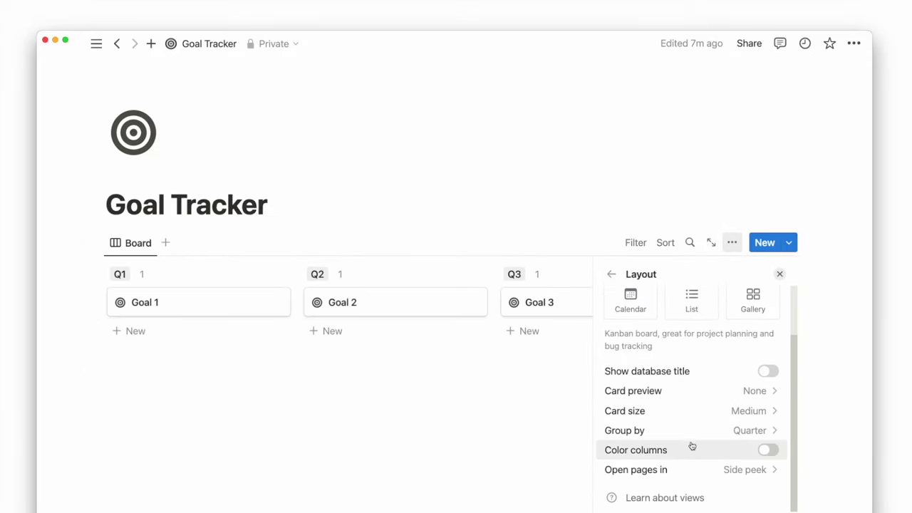
# - Show the Progress and Deadline properties on the goal board cards and close the view options
pyautogui.click(611, 273)
pyautogui.click(649, 357)
pyautogui.scroll(-2, 719, 365)
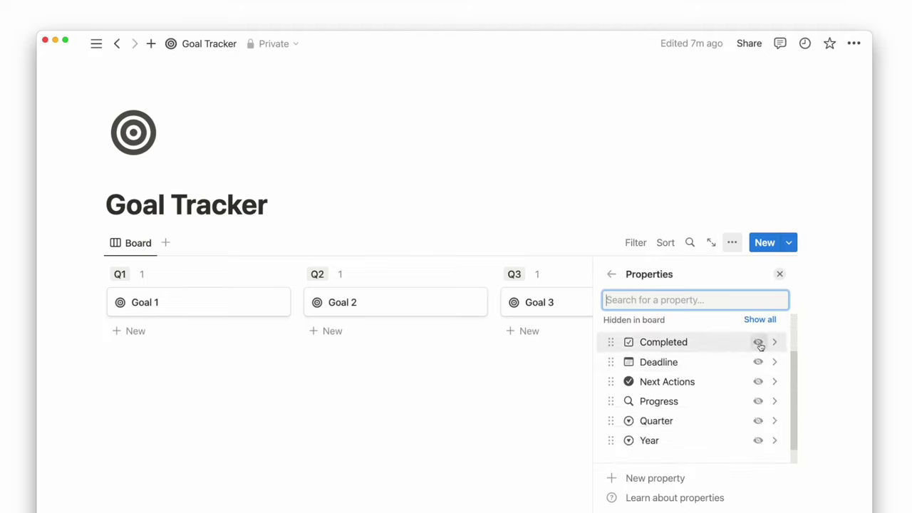
pyautogui.click(759, 401)
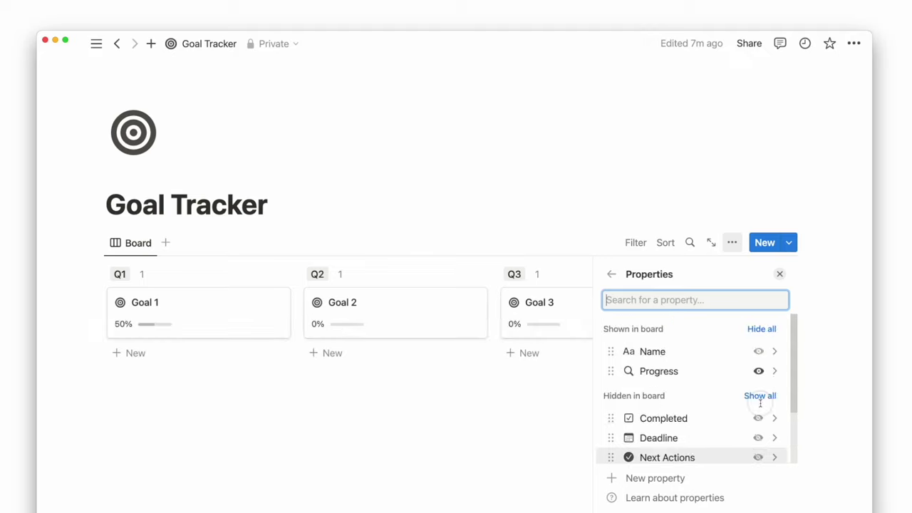
pyautogui.scroll(-3, 761, 397)
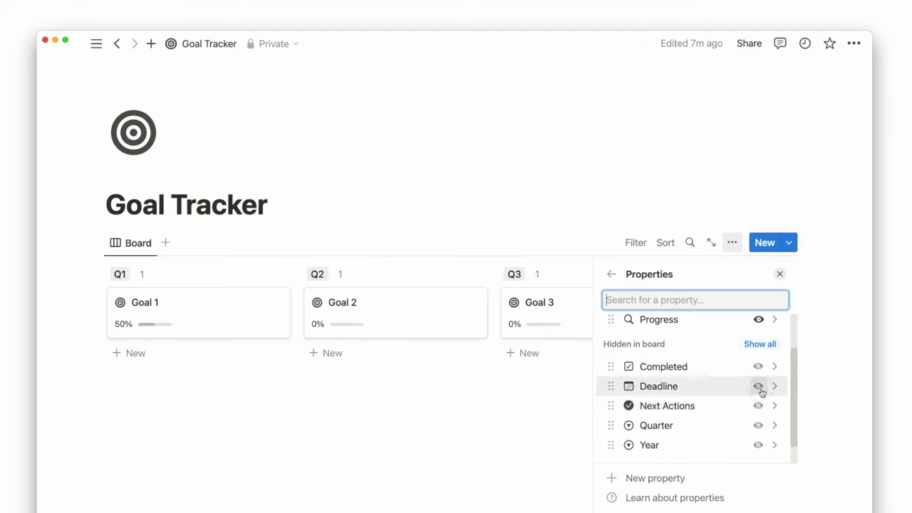
pyautogui.click(655, 202)
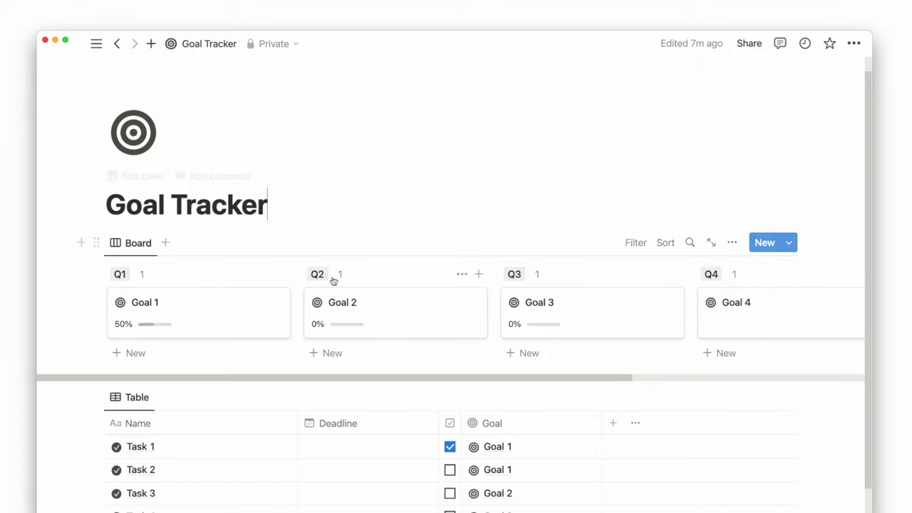
# - Set the deadline of Goal 1 to Feb 28, 2023 and of Goal 2 to Apr 30, 2023 on their board cards
pyautogui.click(185, 343)
pyautogui.doubleClick(270, 258)
pyautogui.click(158, 389)
pyautogui.click(442, 320)
pyautogui.click(400, 344)
pyautogui.doubleClick(466, 259)
pyautogui.doubleClick(467, 258)
pyautogui.click(467, 391)
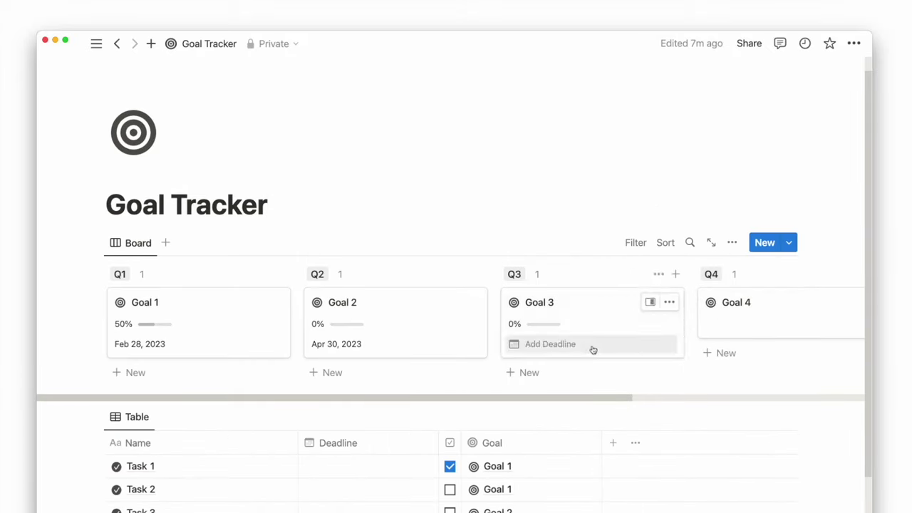
# - Set the deadline of Goal 3 to Aug 18, 2023 and of Goal 4 to Dec 18, 2023 on their board cards
pyautogui.click(596, 343)
pyautogui.click(663, 259)
pyautogui.click(662, 259)
pyautogui.click(617, 346)
pyautogui.press('Escape')
pyautogui.click(763, 344)
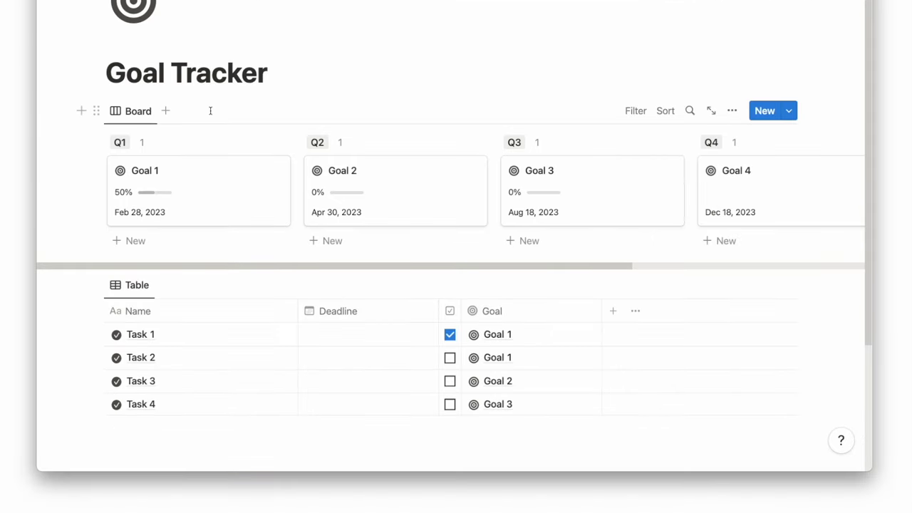
# - Move the Completed checkbox column to the front of the tasks table and hide its Goal column
pyautogui.scroll(-3, 211, 114)
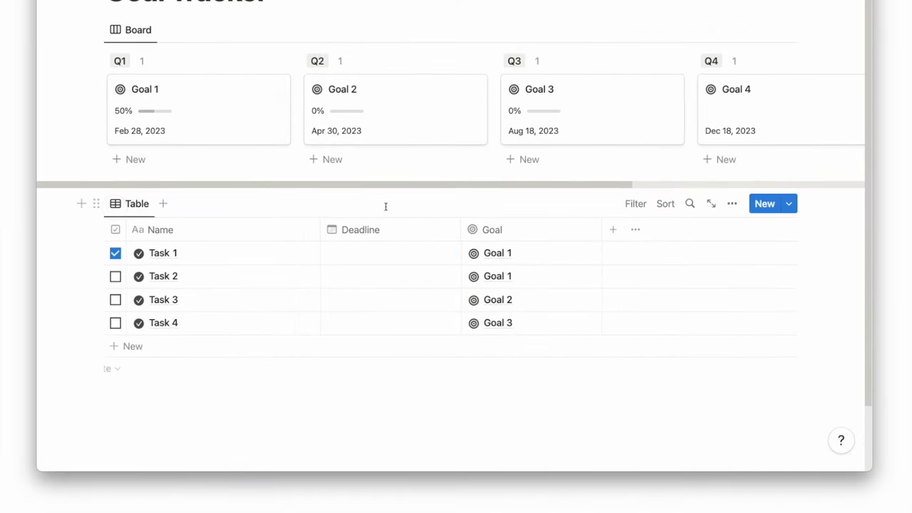
pyautogui.click(550, 229)
pyautogui.click(527, 401)
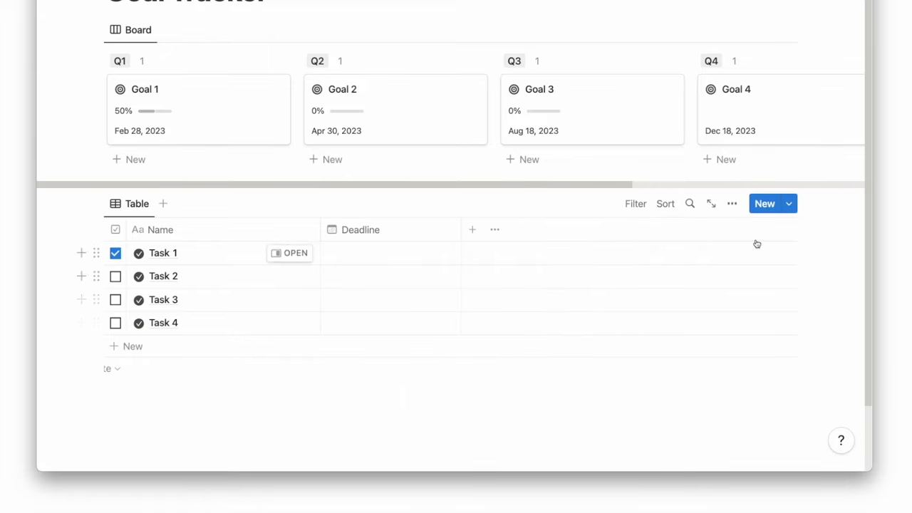
# - Group the tasks table by Goal and hide its empty groups
pyautogui.scroll(-3, 730, 211)
pyautogui.click(686, 291)
pyautogui.click(675, 281)
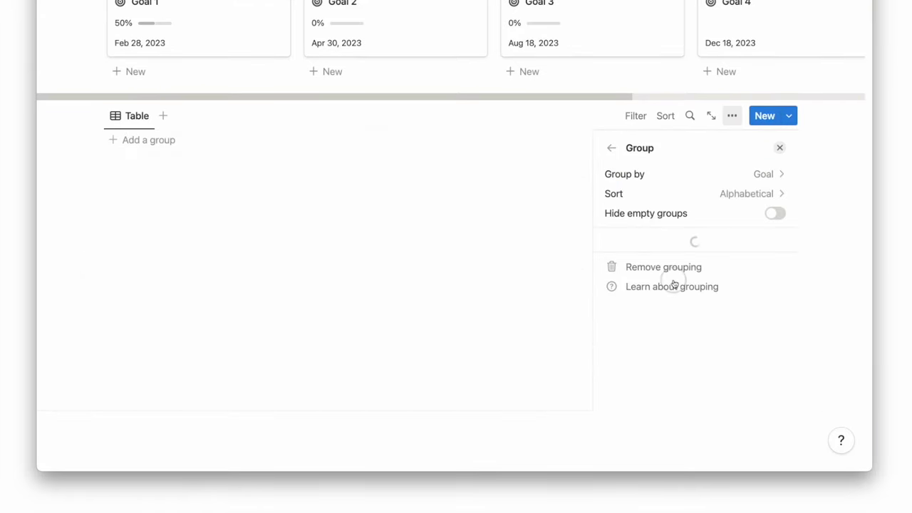
pyautogui.click(777, 213)
# - Filter the tasks table to rows where Completed is Unchecked
pyautogui.click(634, 115)
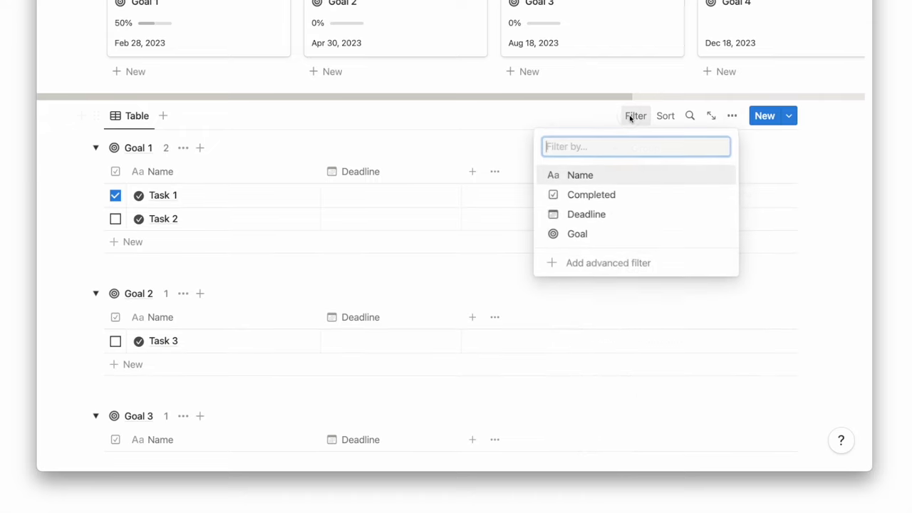
pyautogui.click(615, 194)
pyautogui.click(183, 191)
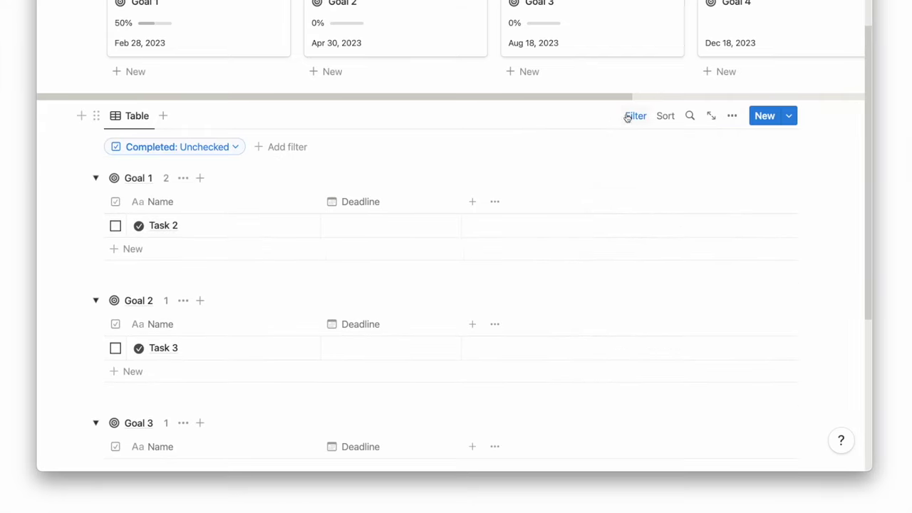
# - Collapse the Goal 1, Goal 2 and Goal 3 groups in the tasks table
pyautogui.click(95, 148)
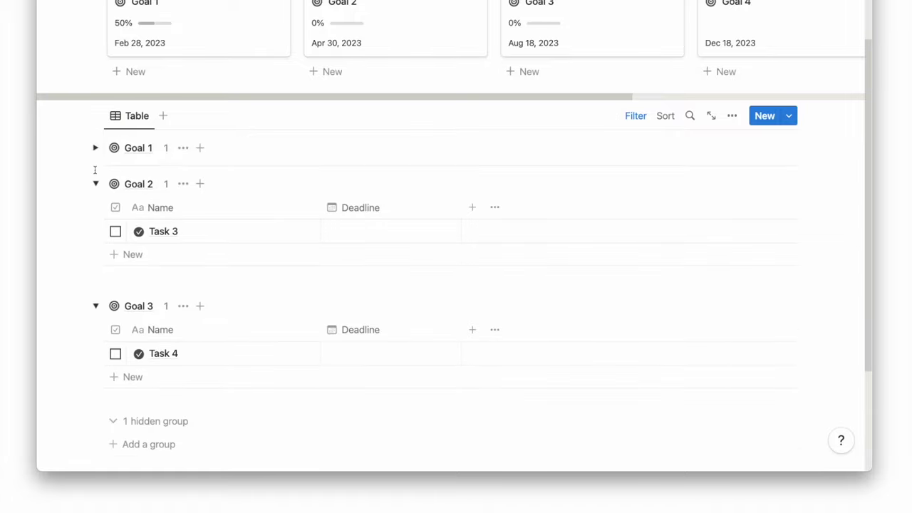
pyautogui.click(95, 183)
pyautogui.click(95, 218)
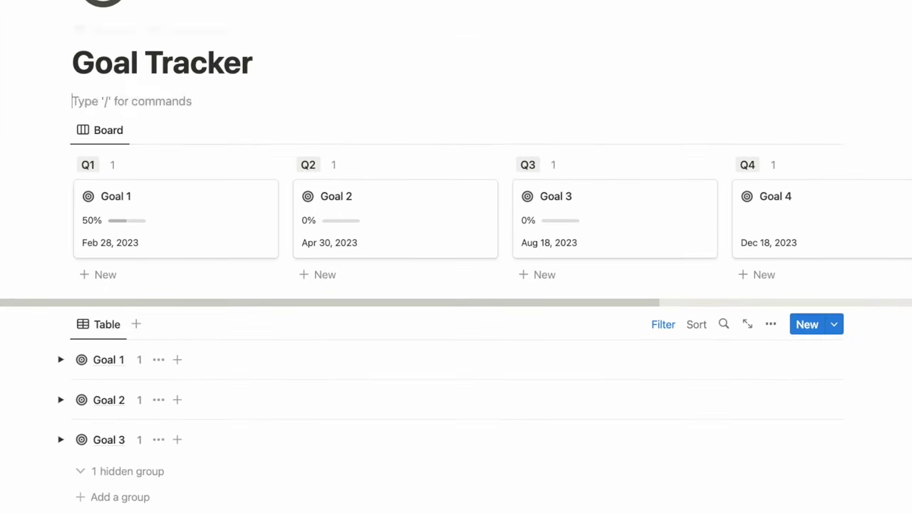
# - Add a level 3 heading Goals above the goal board and another reading Next Actions above the tasks table
pyautogui.write('Goals')
pyautogui.hotkey('ctrl', 'alt', '2')
pyautogui.click(127, 314)
pyautogui.click(94, 321)
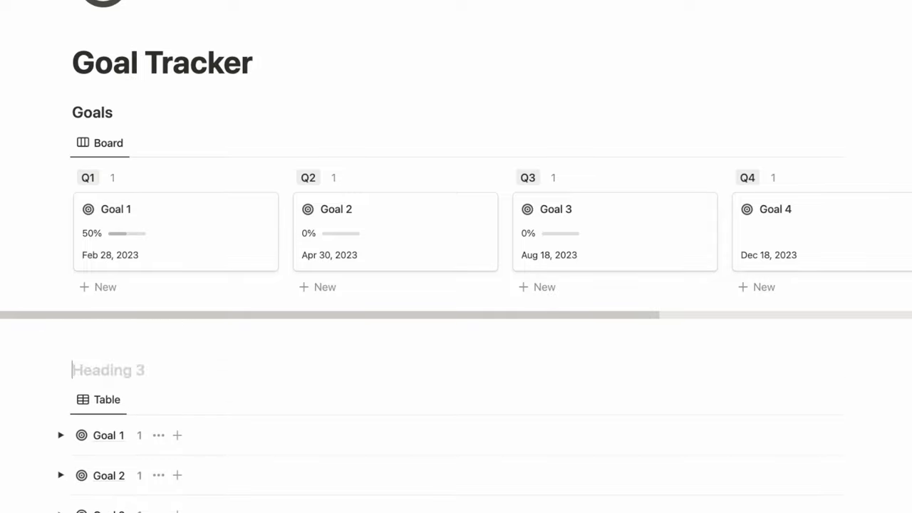
# - Expand the Goal 1 and Goal 2 groups under Next Actions and set the deadline of Task 2 to January 6, 2023
pyautogui.scroll(-3, 320, 82)
pyautogui.click(61, 235)
pyautogui.click(61, 371)
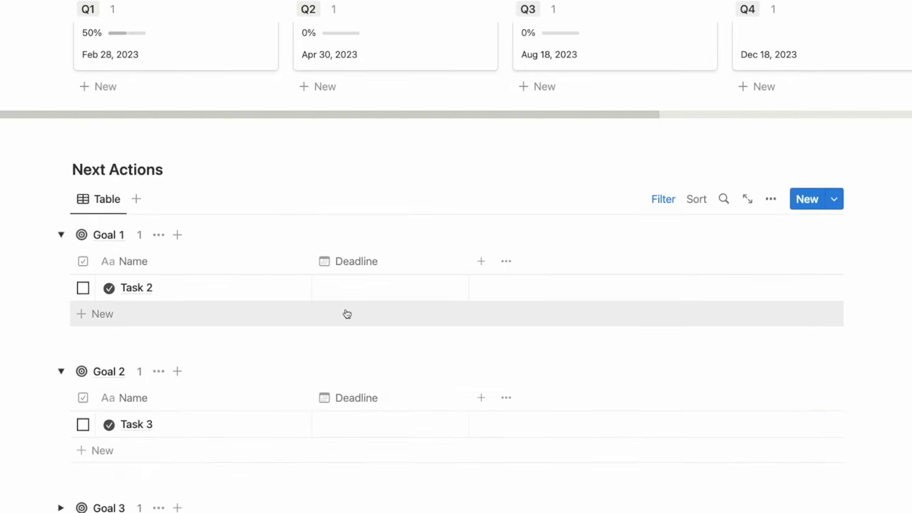
pyautogui.scroll(-2, 347, 314)
pyautogui.click(378, 147)
pyautogui.click(492, 211)
pyautogui.click(473, 211)
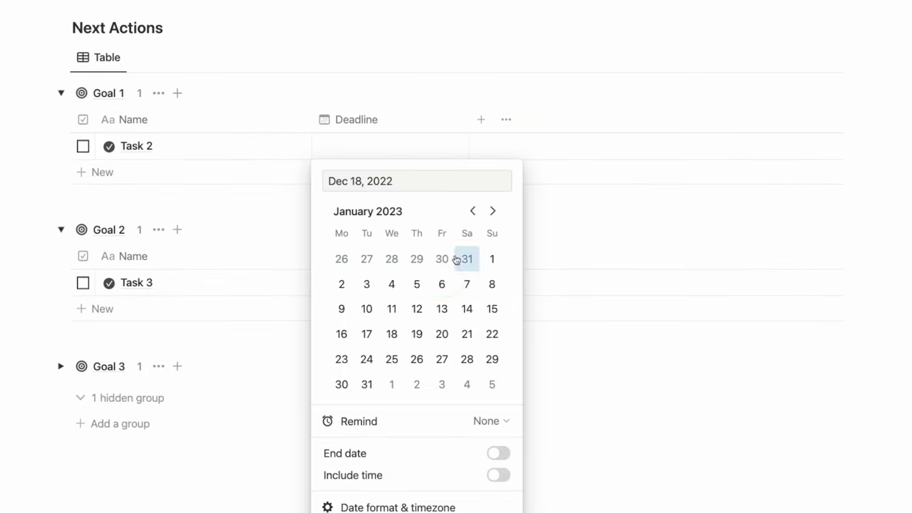
pyautogui.click(442, 283)
# - Set the deadline of Task 3 in the Goal 2 group to April 21, 2023
pyautogui.click(377, 289)
pyautogui.click(492, 213)
pyautogui.click(492, 213)
pyautogui.click(492, 213)
pyautogui.click(234, 215)
pyautogui.scroll(-2, 269, 224)
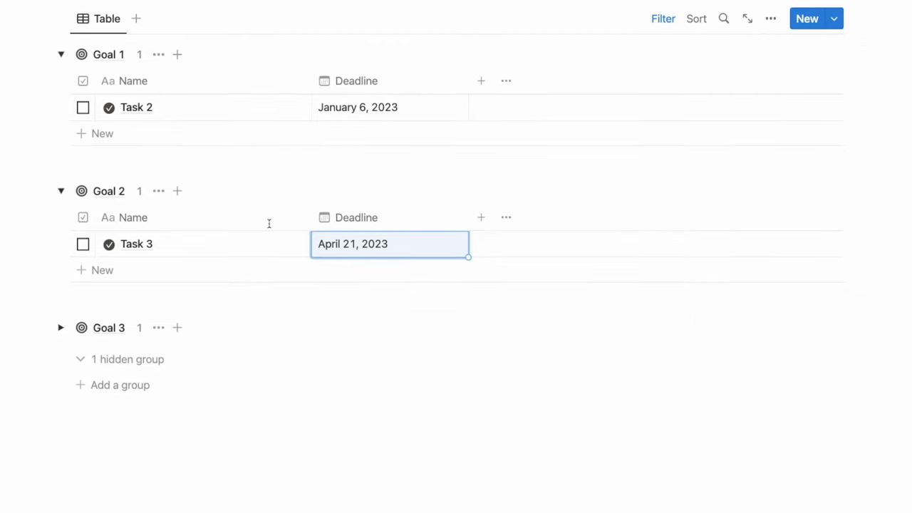
pyautogui.click(61, 67)
# - Name the task in the Goal 4 page's table Task 5 and set its deadline to December 2, 2023
pyautogui.click(460, 371)
pyautogui.write('Task 5')
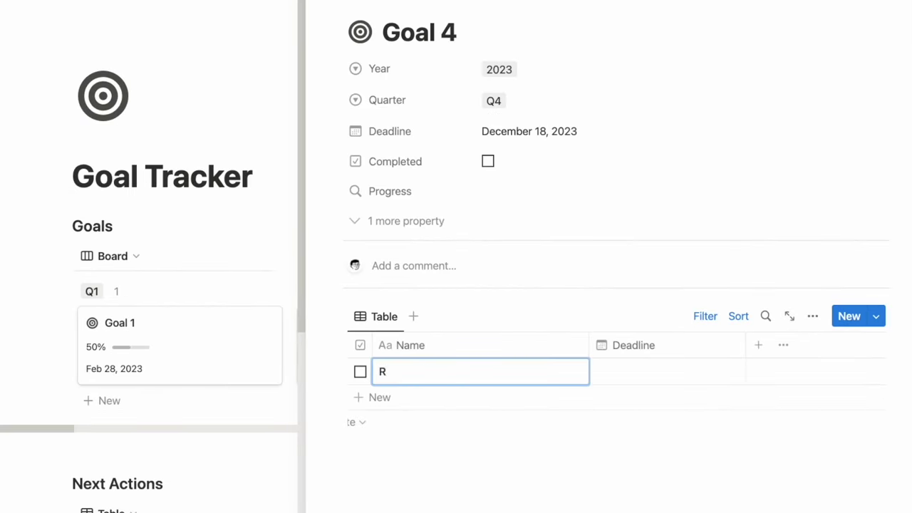
pyautogui.click(653, 371)
pyautogui.click(769, 214)
pyautogui.click(770, 214)
pyautogui.click(769, 213)
pyautogui.click(769, 214)
pyautogui.click(744, 261)
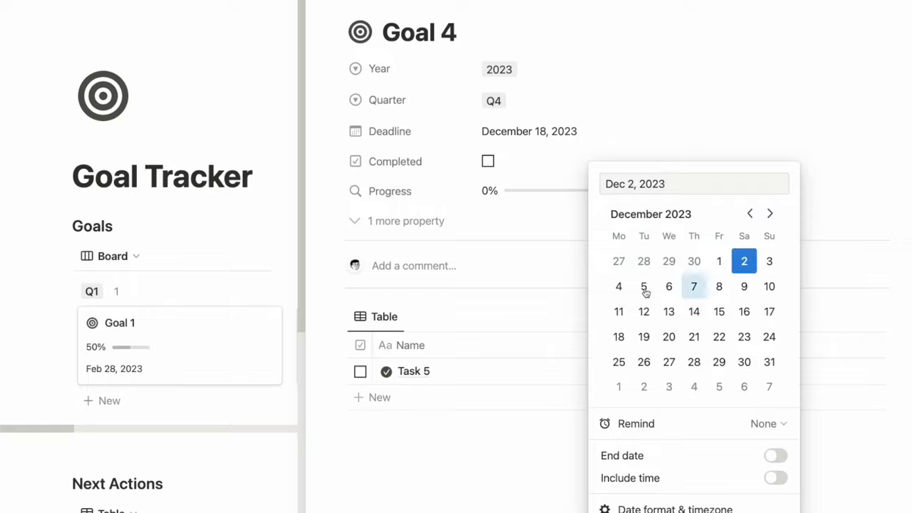